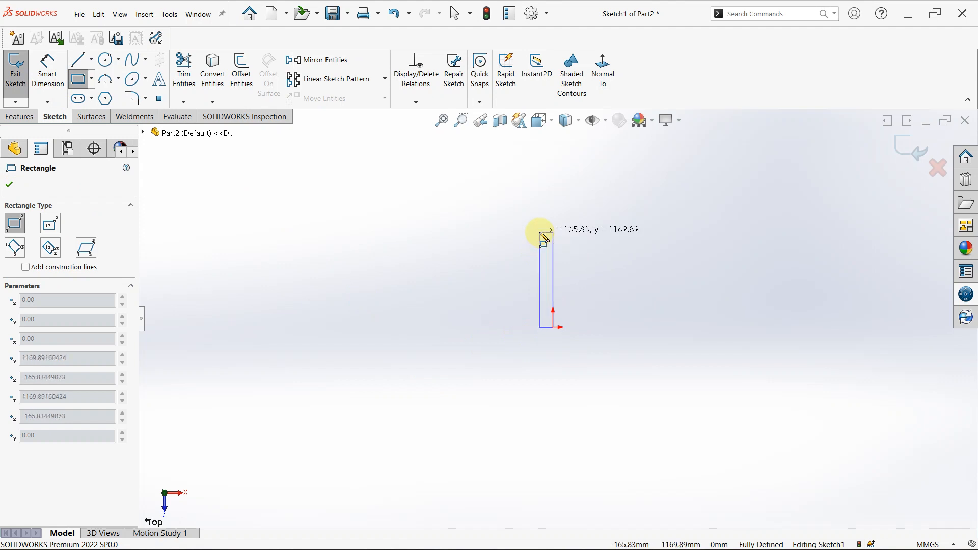
# Sketch a corner rectangle from the origin, about 9918 mm wide, extending up and to the right
pyautogui.scroll(5, 541, 233)
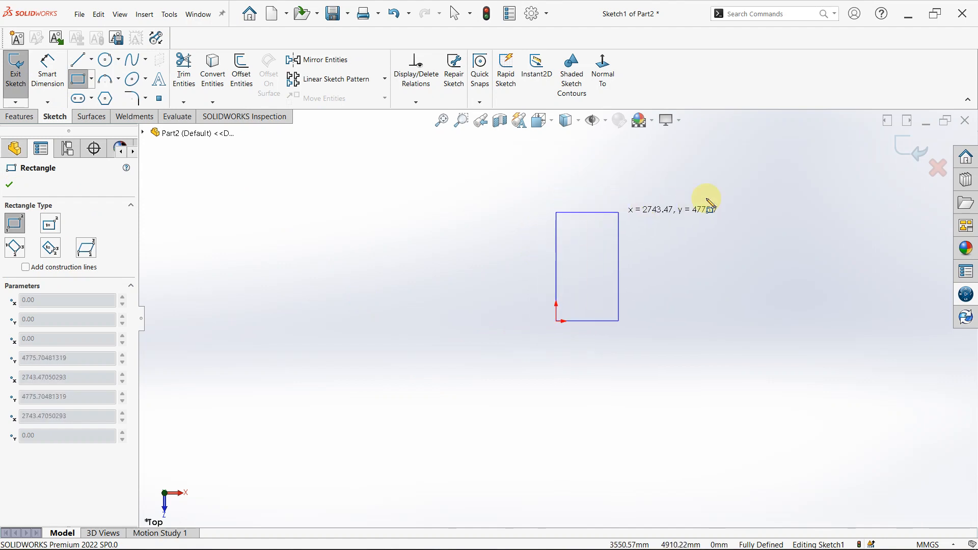
pyautogui.click(782, 187)
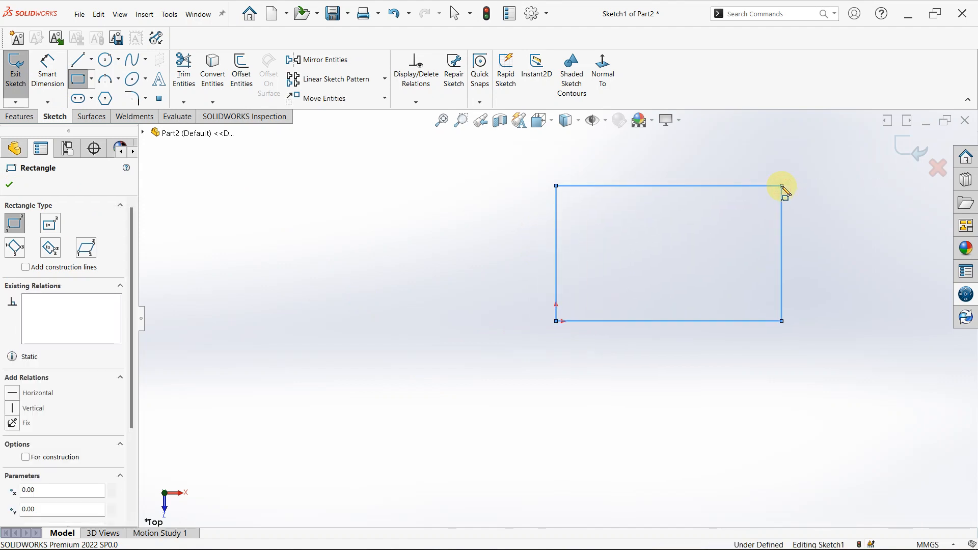
pyautogui.press('Escape')
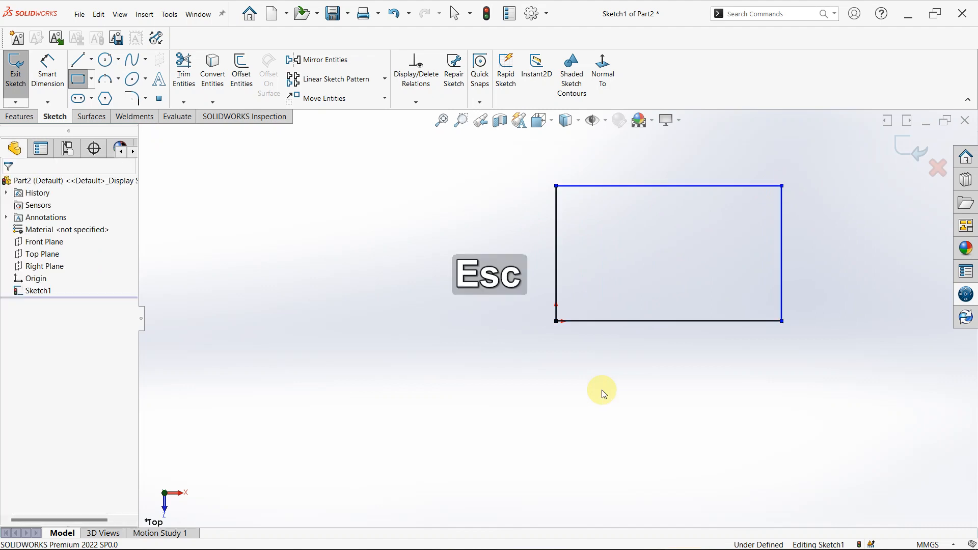
# Dimension the rectangle's top edge and set its length to 1000 mm
pyautogui.press('d')
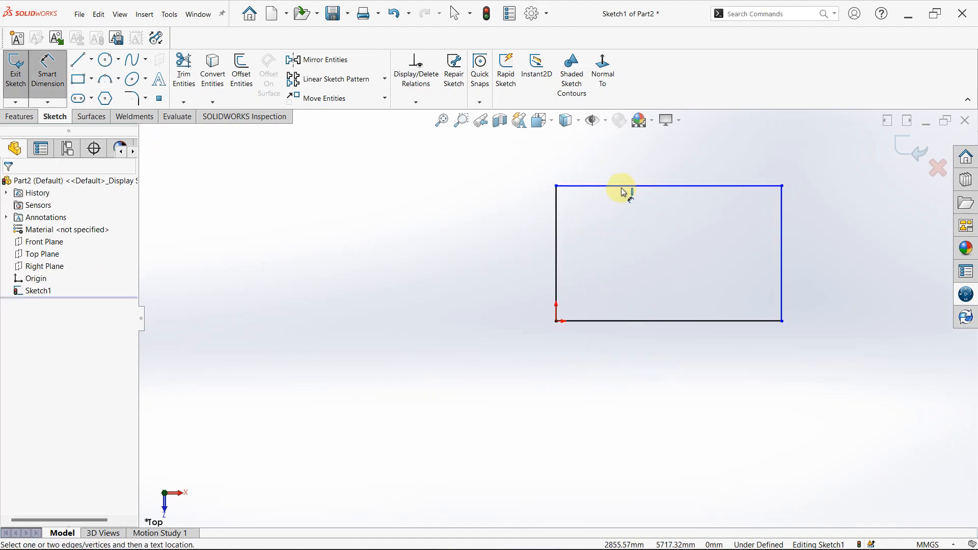
pyautogui.click(622, 187)
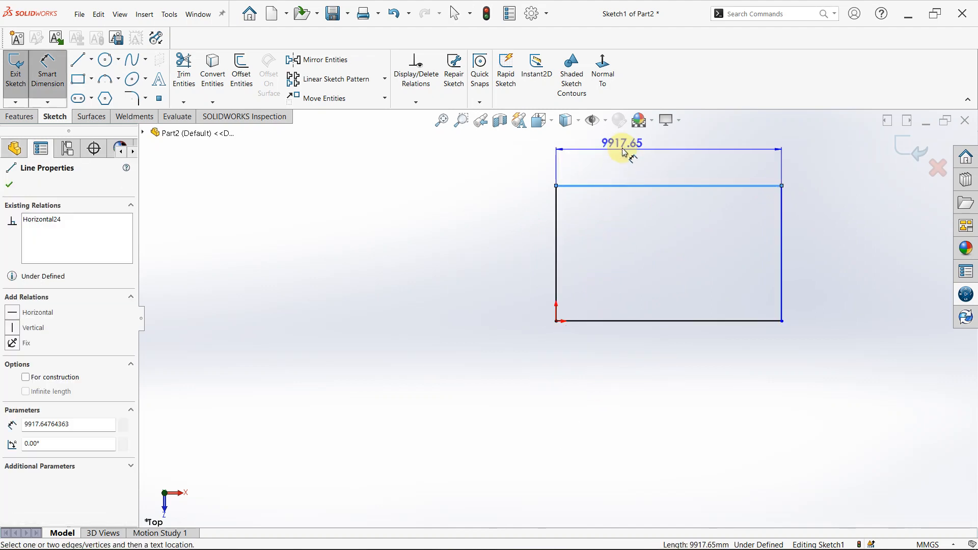
pyautogui.click(651, 153)
pyautogui.write('1000')
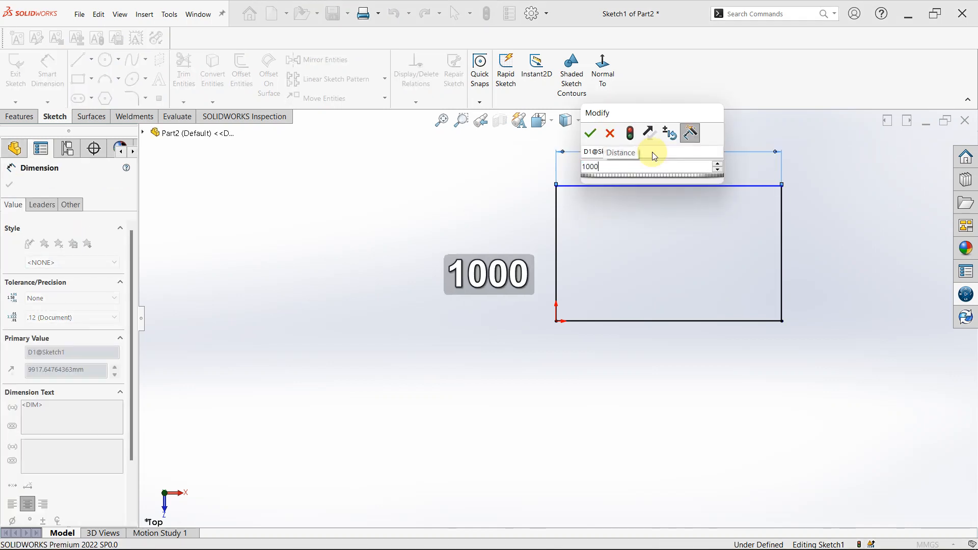
pyautogui.press('Return')
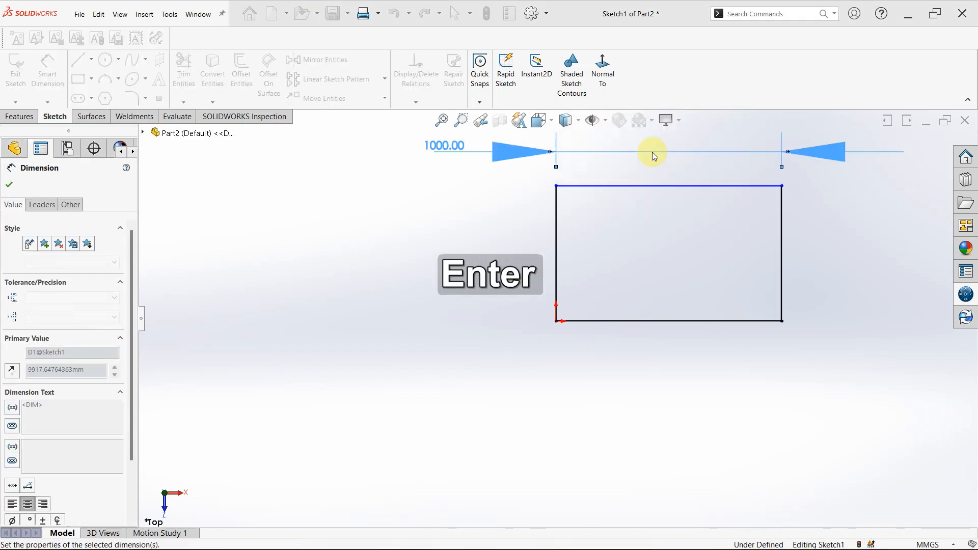
pyautogui.scroll(3, 790, 216)
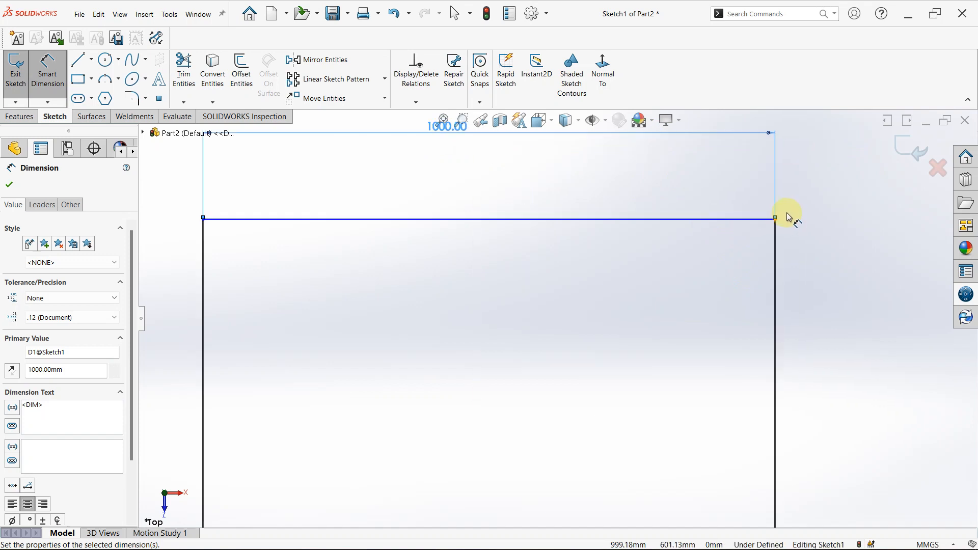
pyautogui.scroll(-3, 637, 331)
pyautogui.press('Escape')
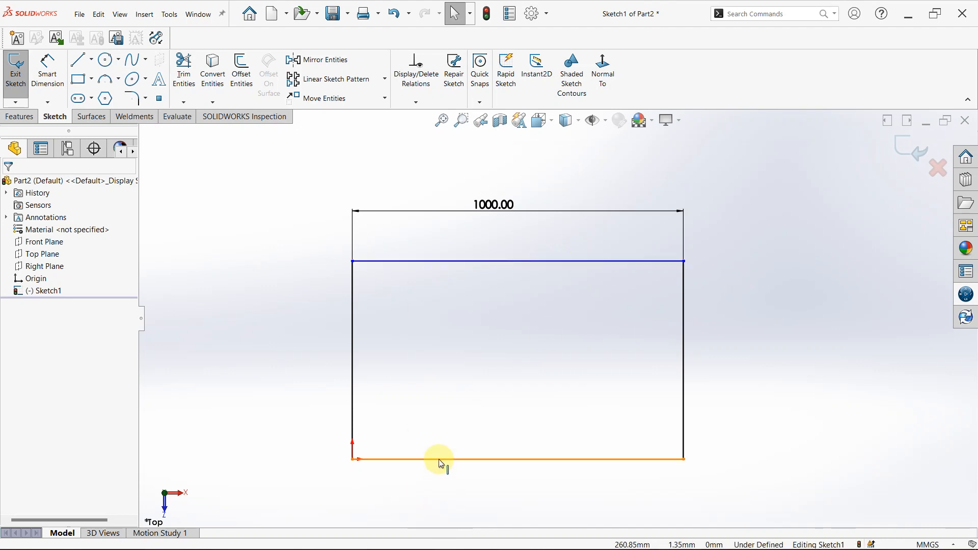
# Trim away the rectangle's top edge
pyautogui.click(184, 70)
pyautogui.click(405, 263)
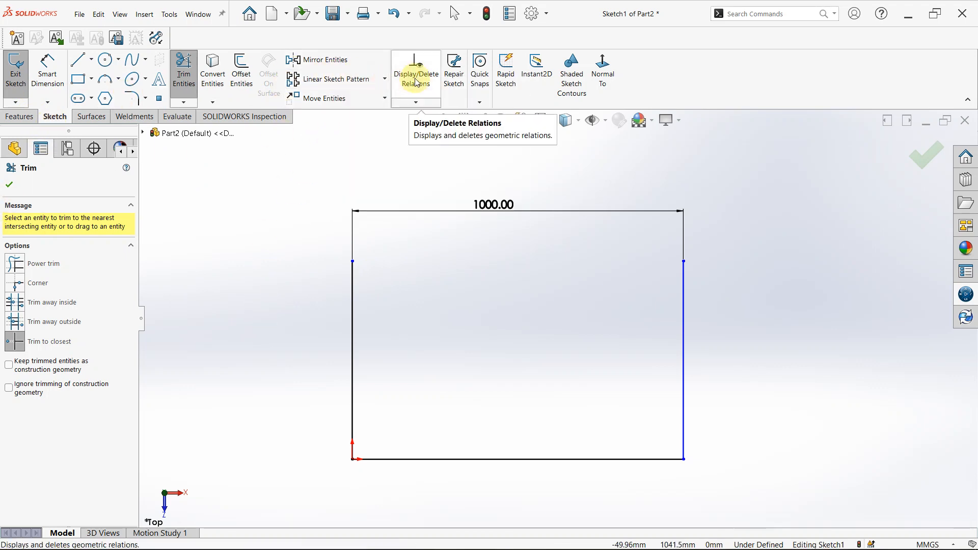
# Start a Linear Sketch Pattern of the bottom line, replacing the X-axis direction with the left vertical line
pyautogui.click(383, 83)
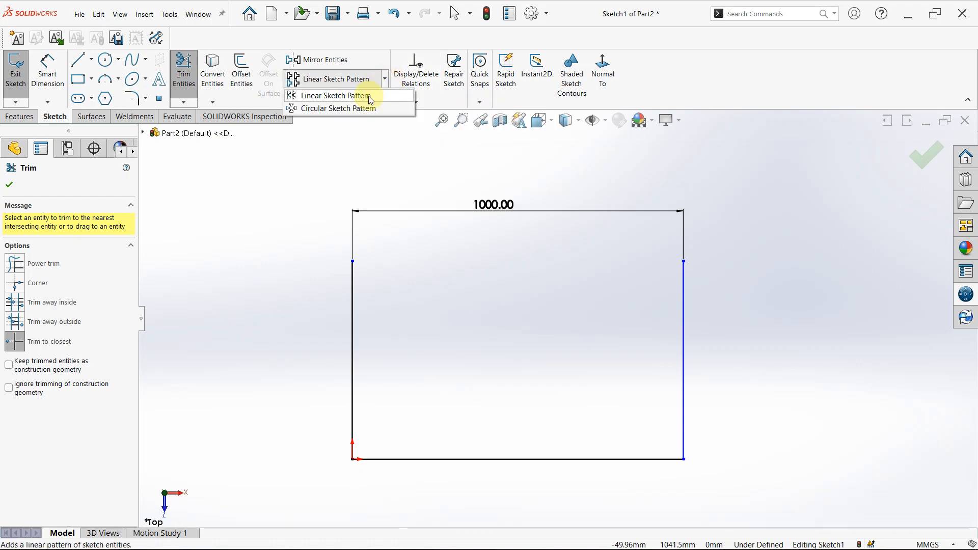
pyautogui.click(367, 95)
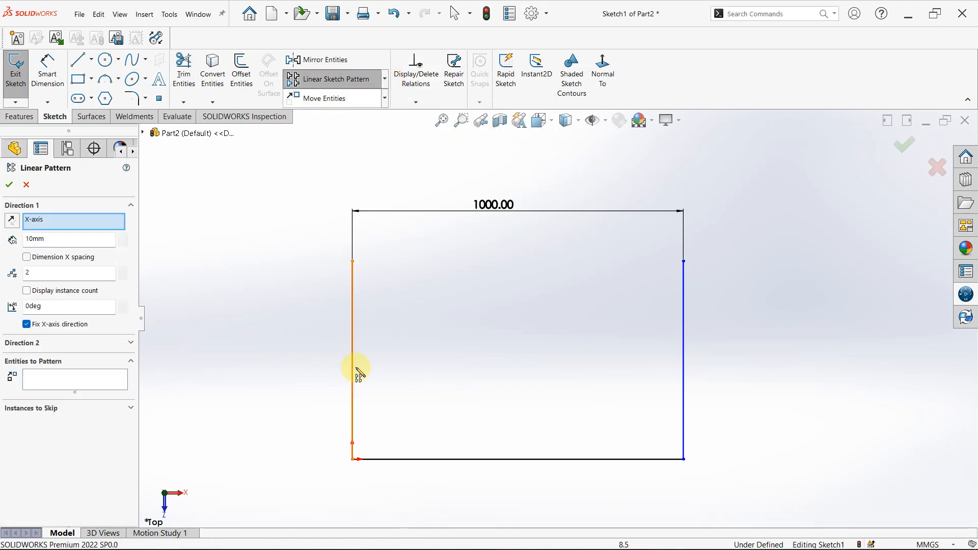
pyautogui.rightClick(61, 224)
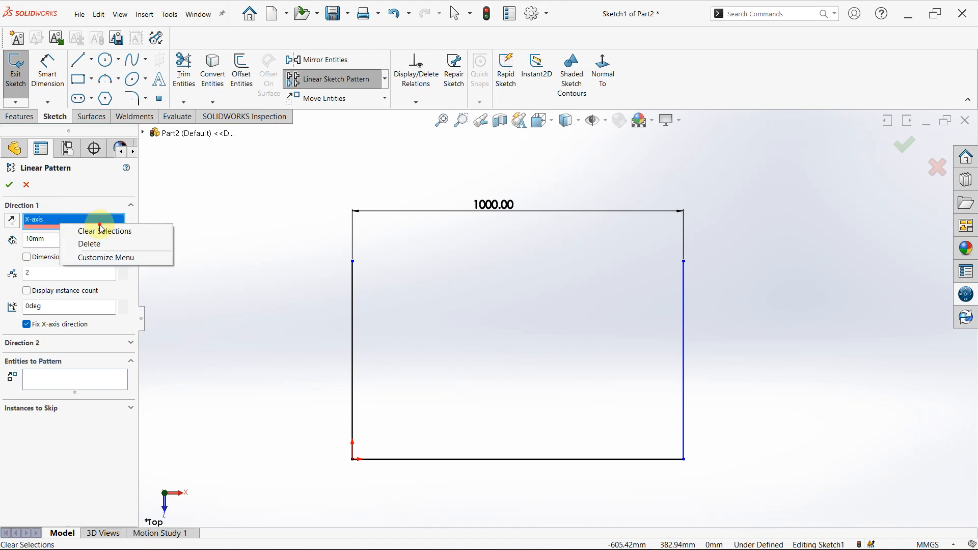
pyautogui.click(125, 229)
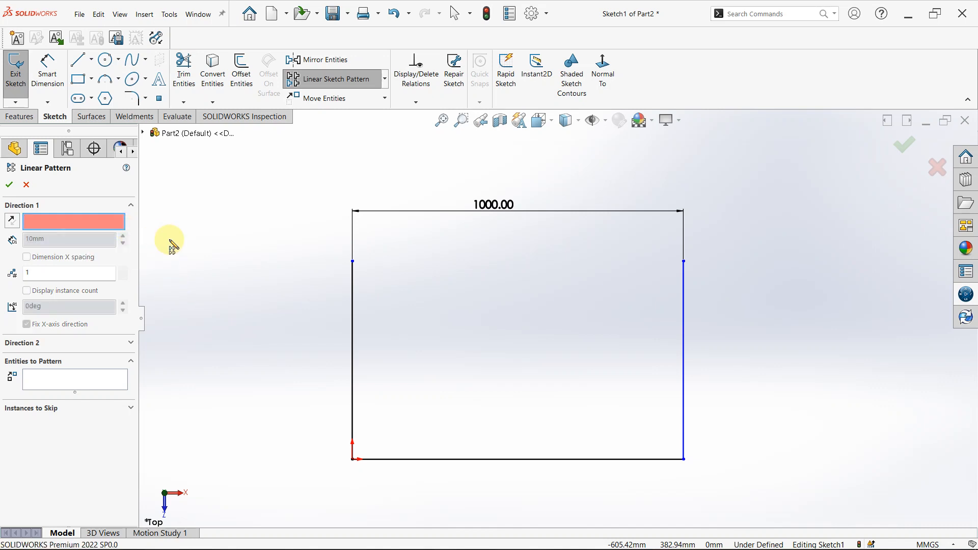
pyautogui.click(351, 290)
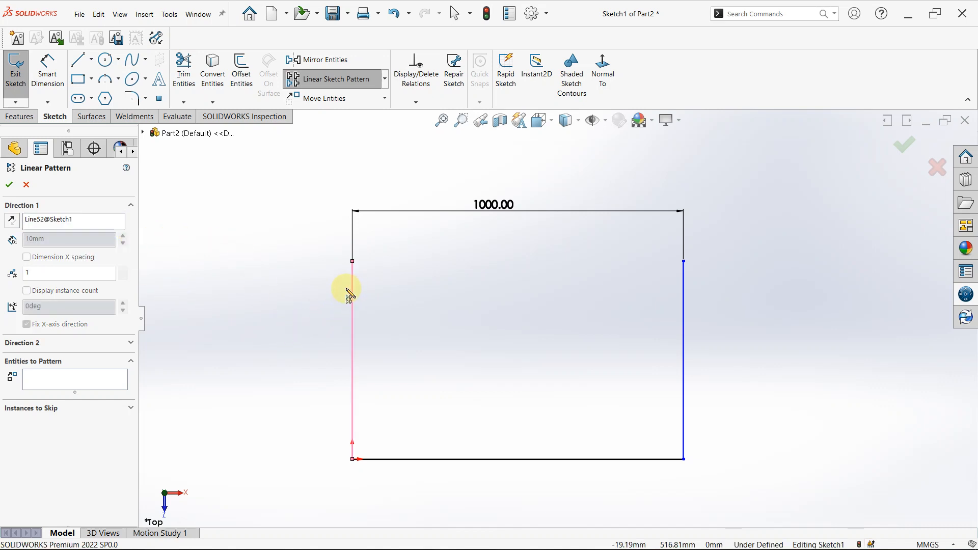
pyautogui.click(92, 387)
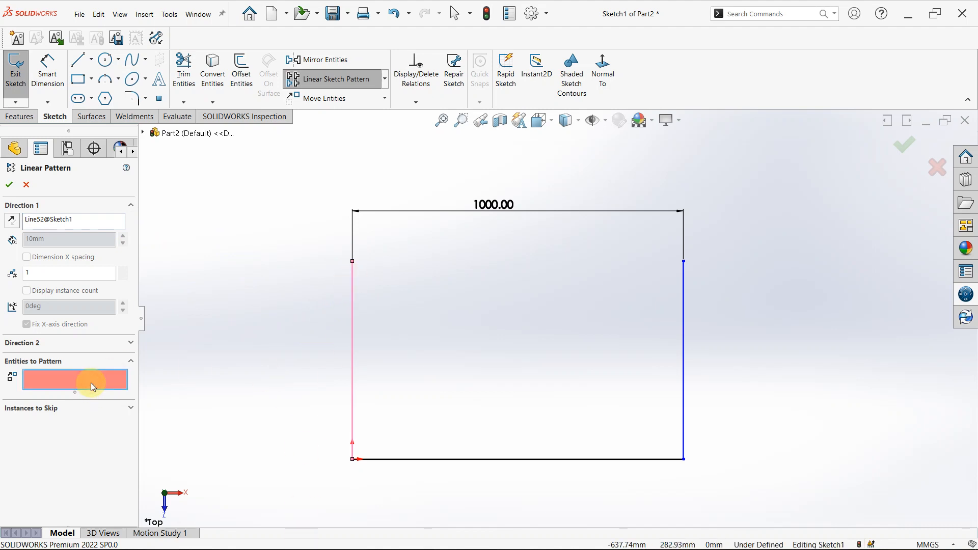
pyautogui.click(485, 460)
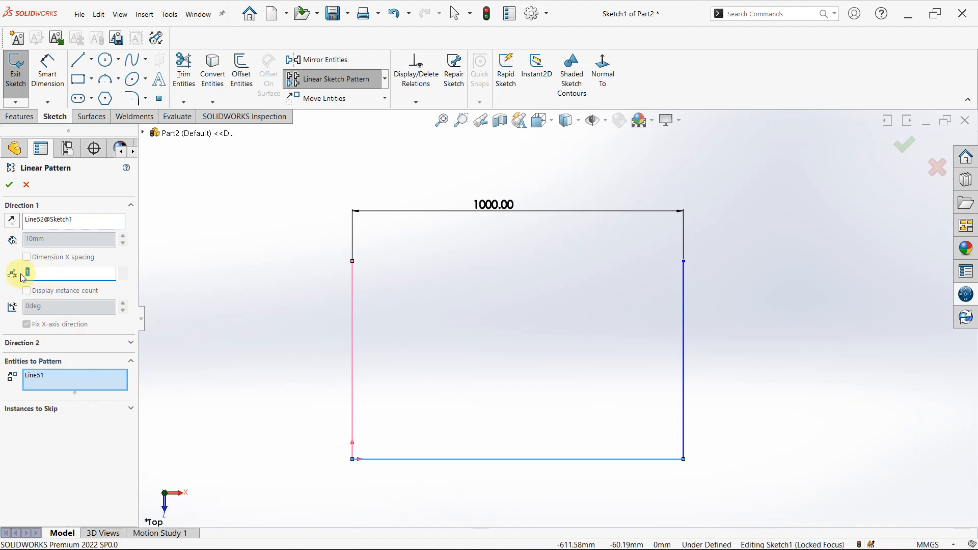
# Set the linear pattern of the bottom line to 5 instances with 50 mm spacing
pyautogui.write('5')
pyautogui.press('Return')
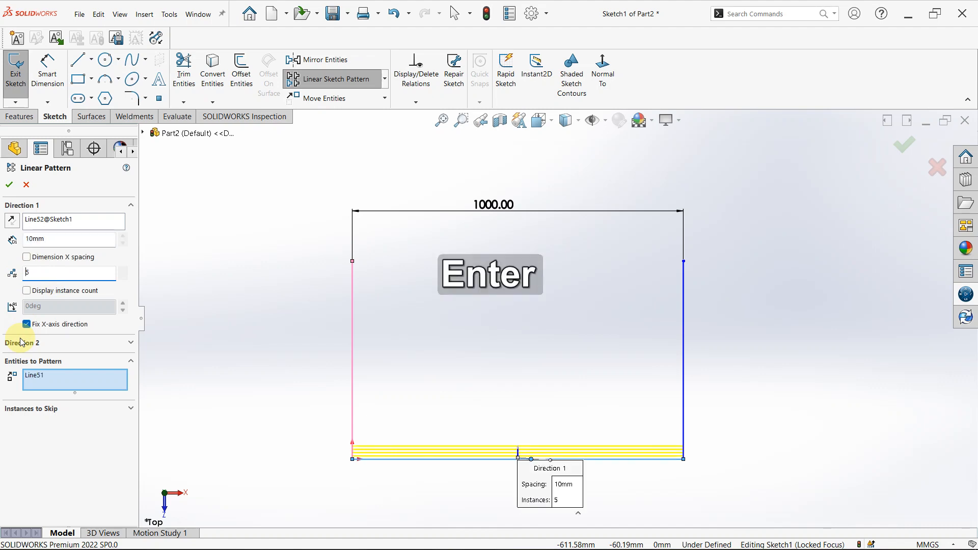
pyautogui.scroll(-4, 480, 411)
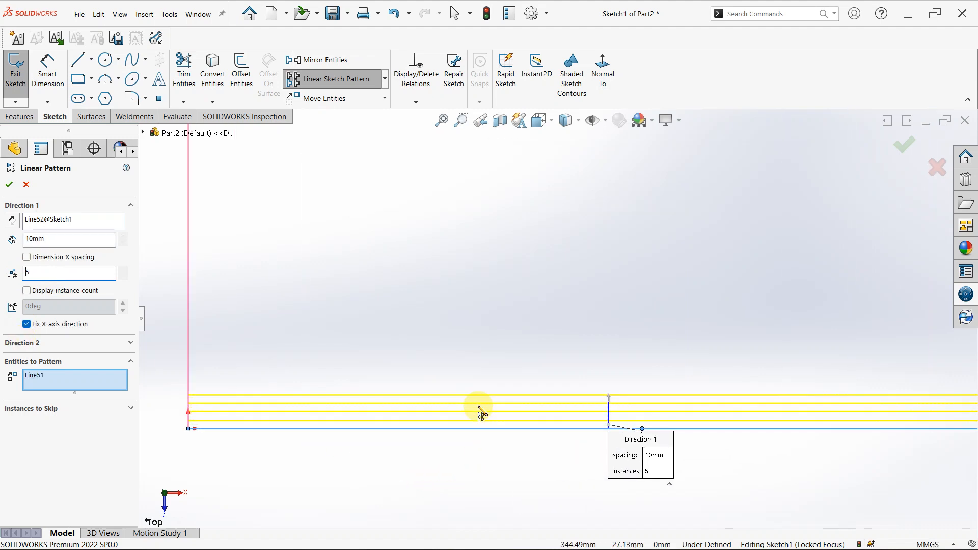
pyautogui.scroll(4, 479, 411)
pyautogui.scroll(3, 502, 280)
pyautogui.scroll(-4, 520, 249)
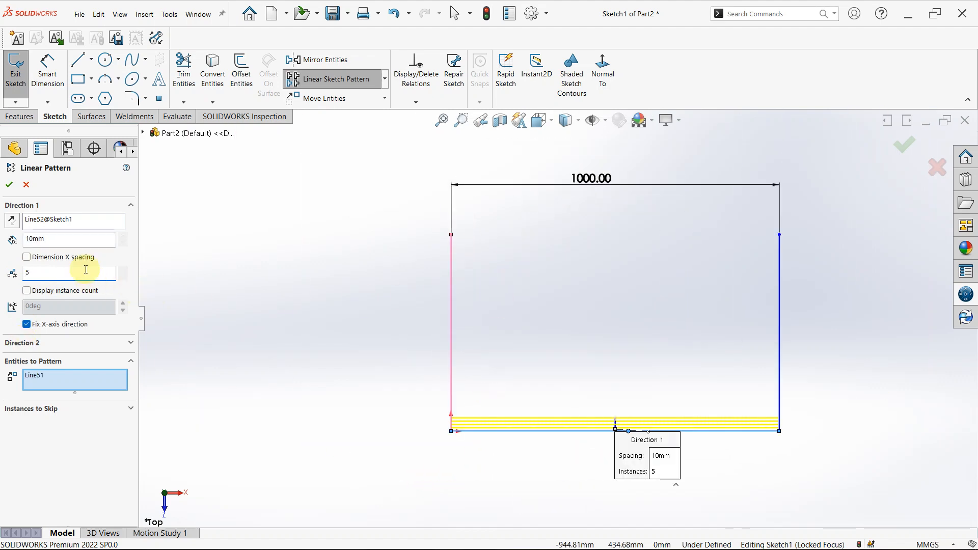
pyautogui.doubleClick(60, 237)
pyautogui.write('50')
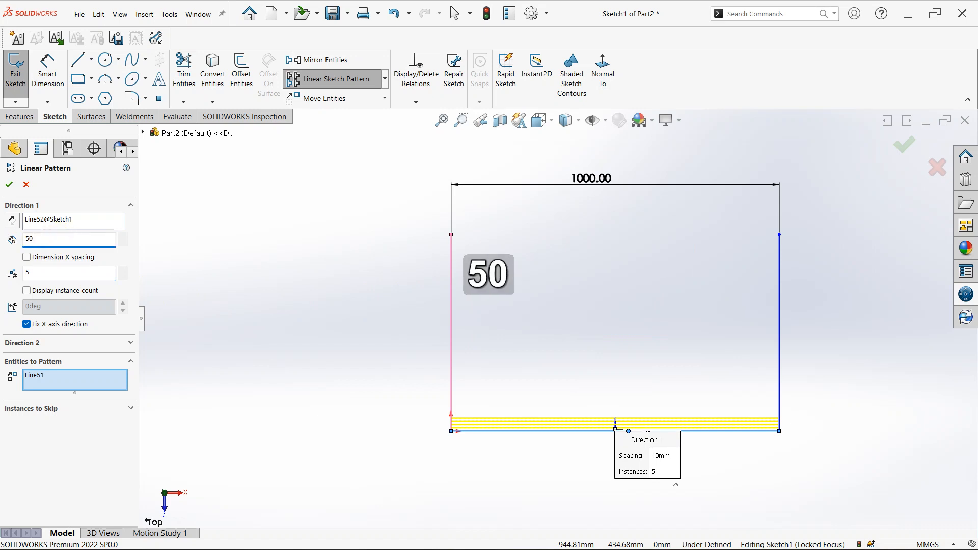
pyautogui.press('Return')
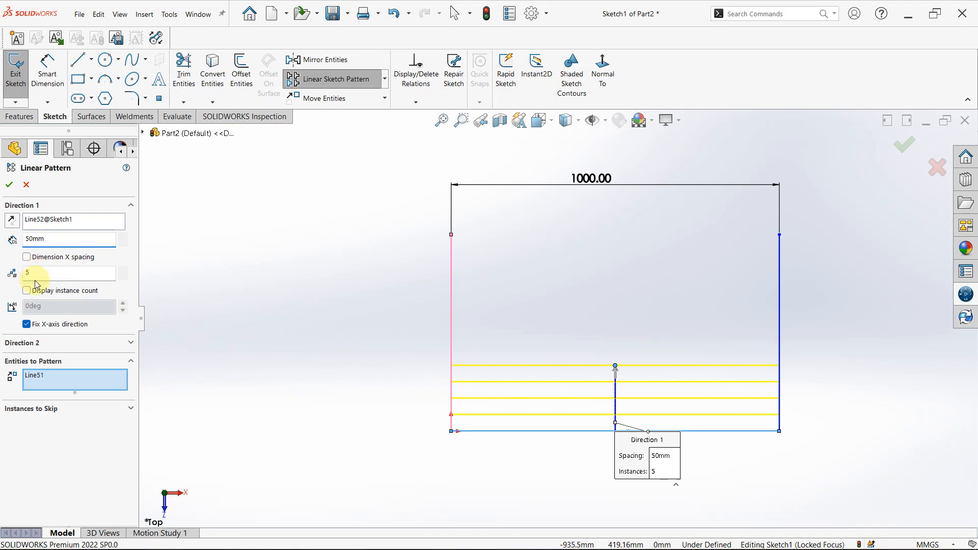
# Increase the linear pattern to 13 instances so the lines fill the height of the vertical sides
pyautogui.click(124, 269)
pyautogui.click(124, 269)
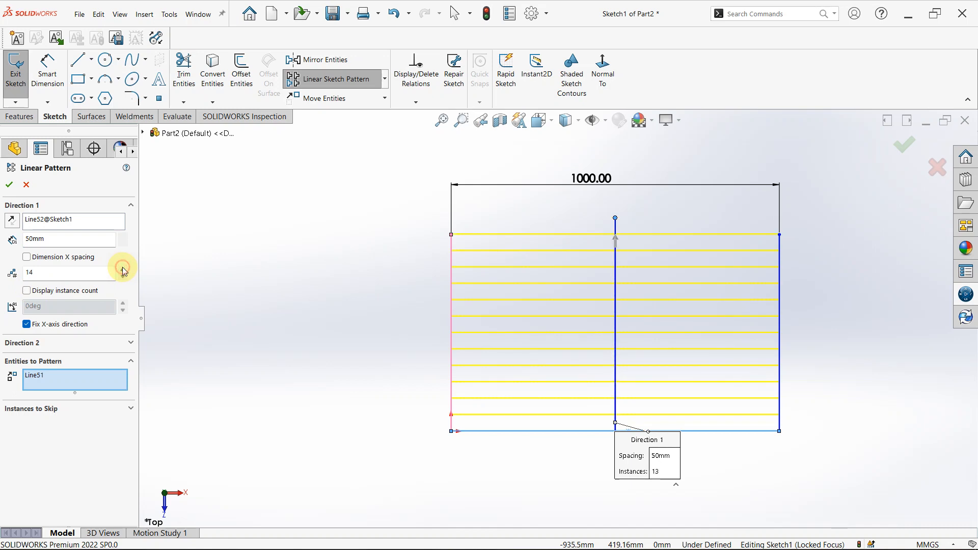
pyautogui.click(123, 276)
pyautogui.scroll(-2, 504, 252)
pyautogui.scroll(-2, 505, 248)
pyautogui.scroll(6, 520, 258)
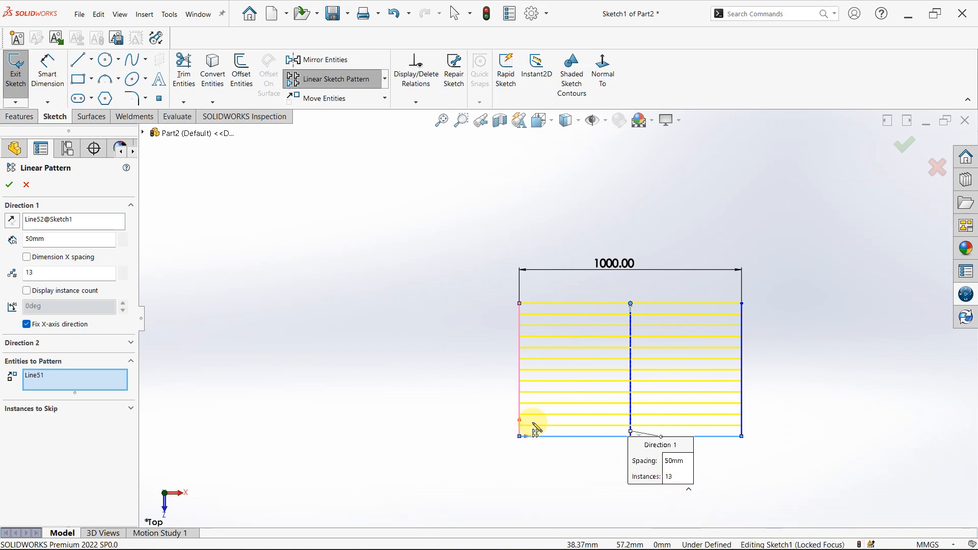
pyautogui.click(676, 461)
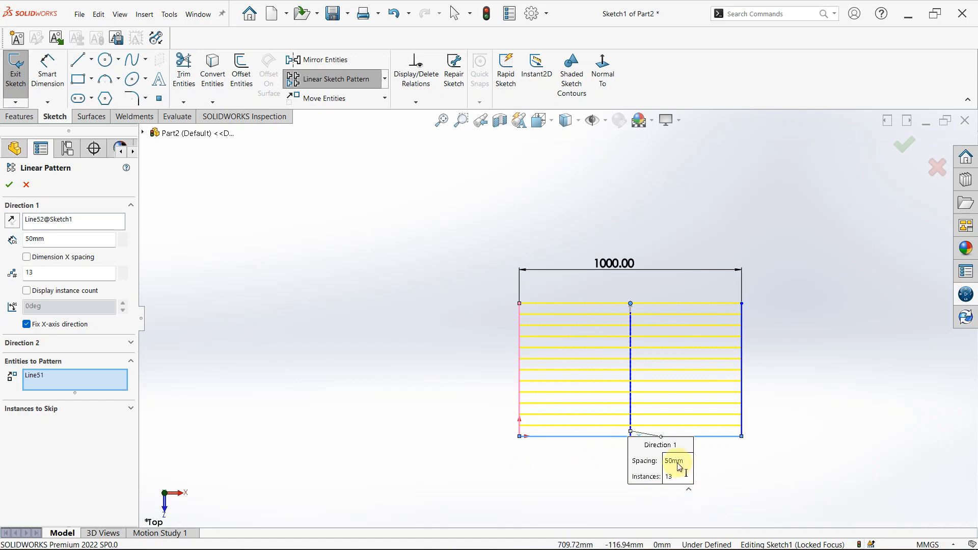
pyautogui.click(423, 389)
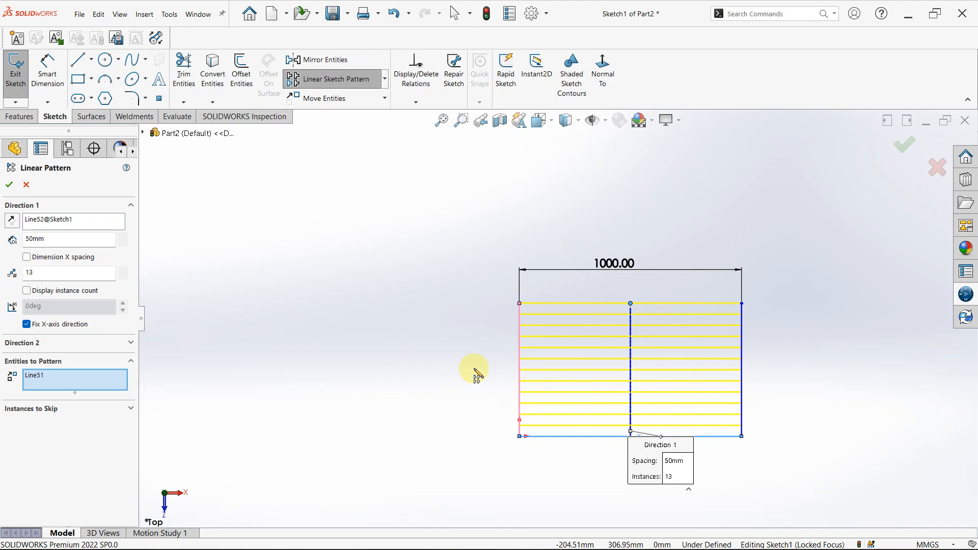
# Reverse the pattern direction to run below the bottom line, and flip it back upward
pyautogui.click(12, 220)
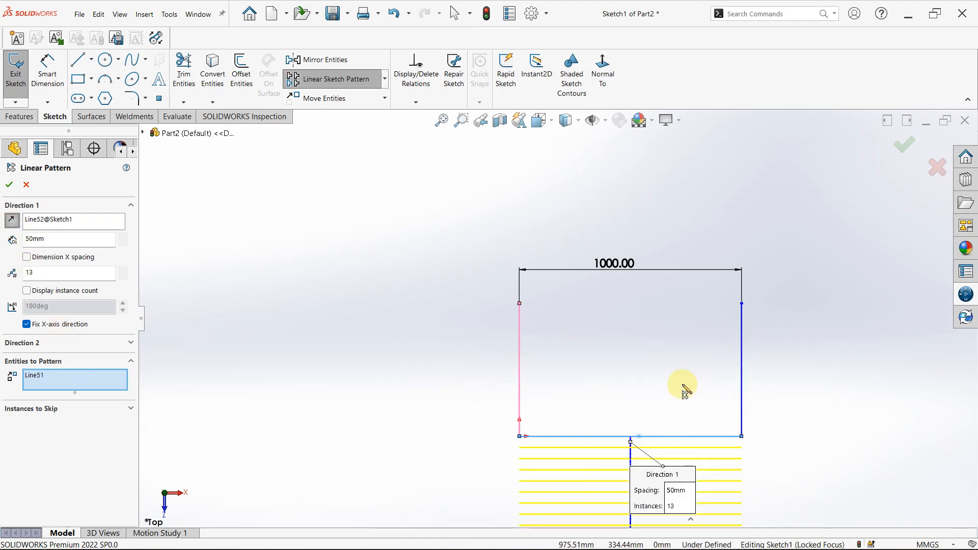
pyautogui.press('z')
pyautogui.scroll(-2, 648, 494)
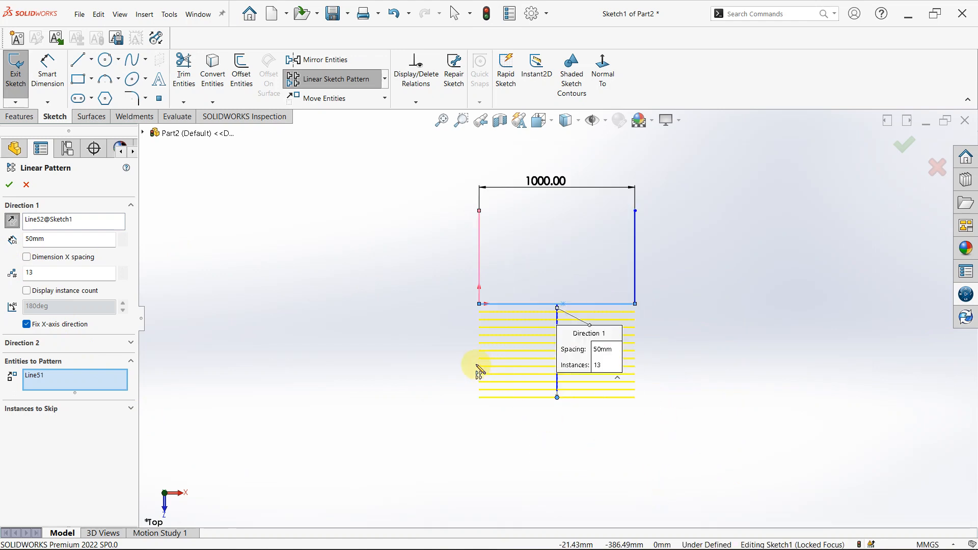
pyautogui.click(12, 221)
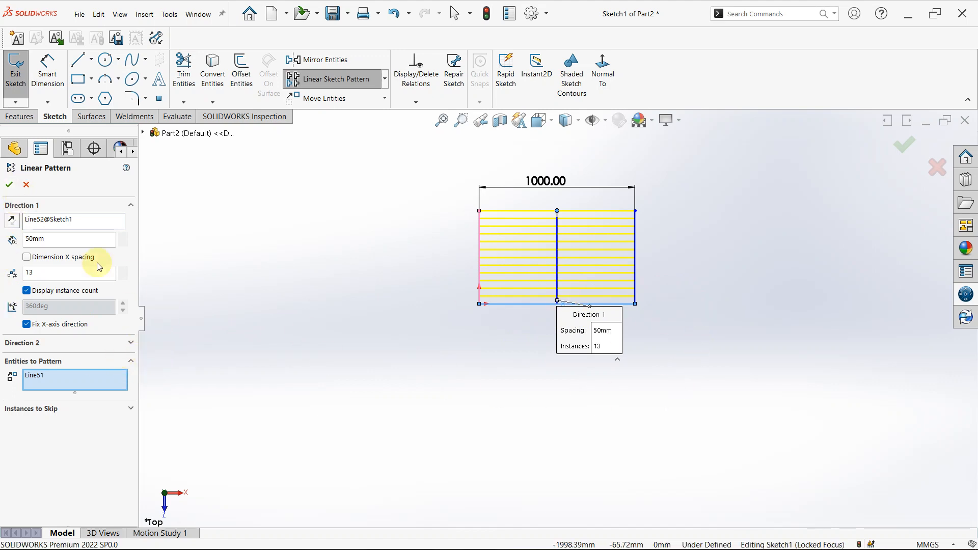
# Create the linear pattern with its instance count displayed, and move the count label outside the left vertical line
pyautogui.click(11, 188)
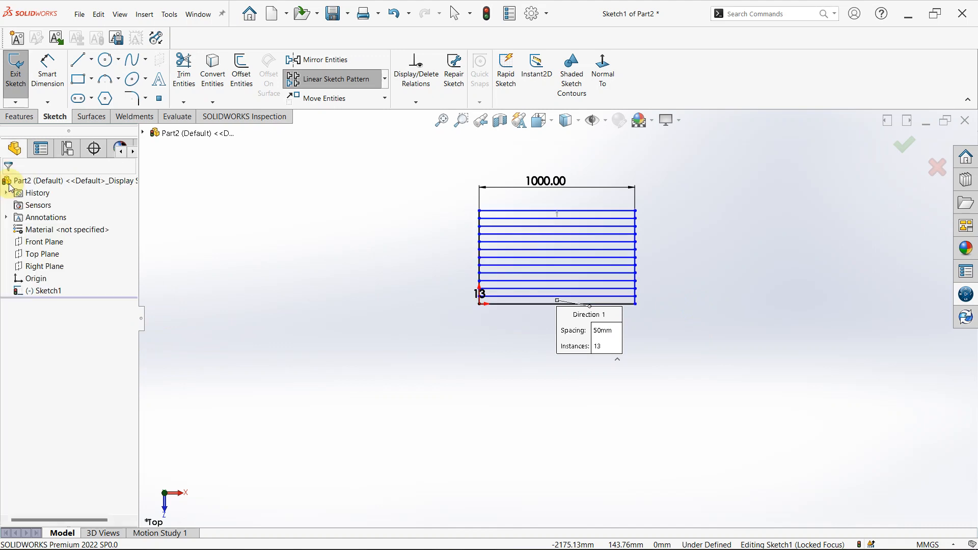
pyautogui.scroll(-5, 472, 322)
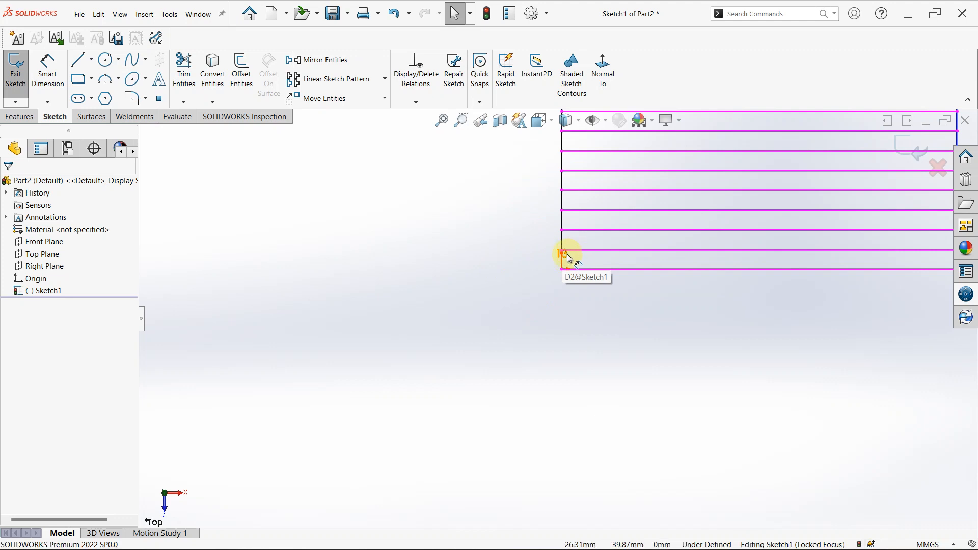
pyautogui.moveTo(566, 255); pyautogui.dragTo(544, 254)
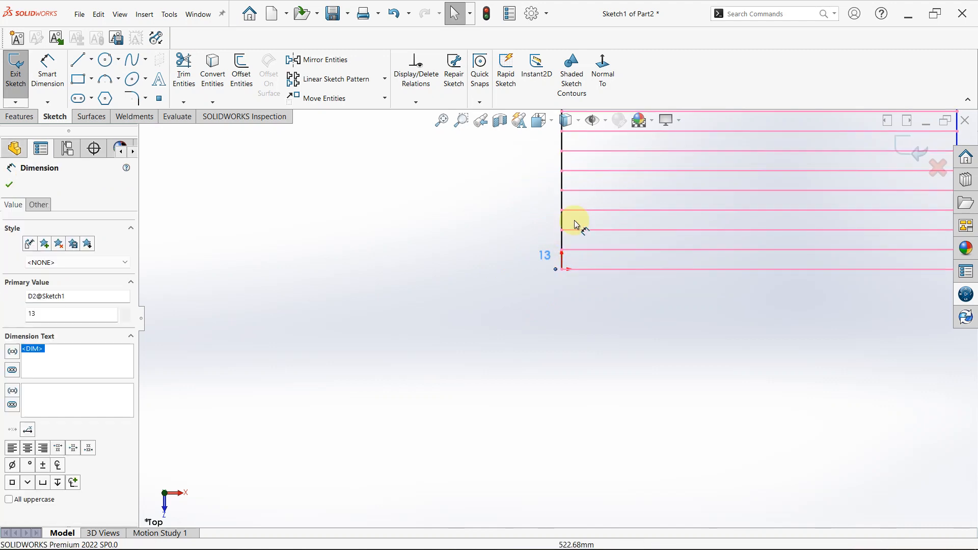
pyautogui.scroll(5, 577, 224)
pyautogui.scroll(-2, 595, 238)
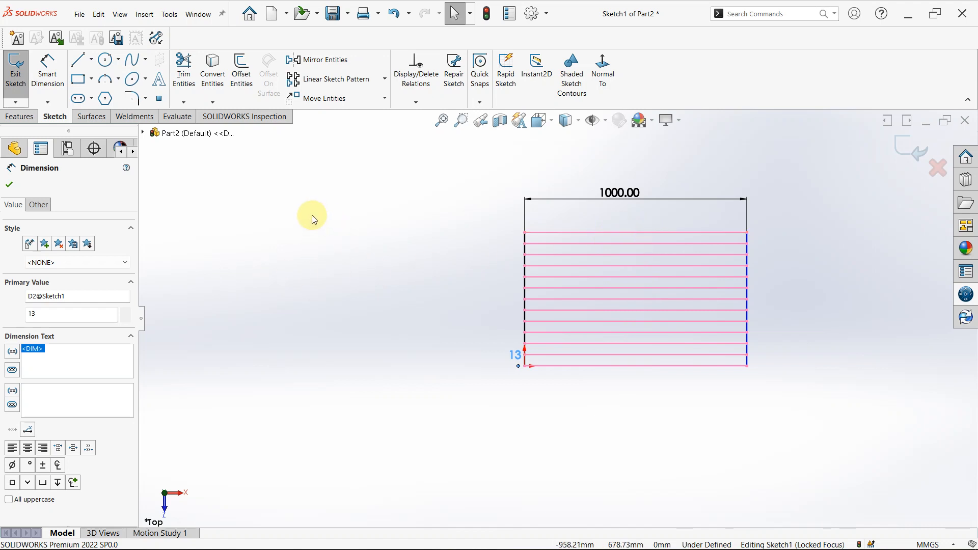
# Undo the count label move and the linear pattern of the bottom line
pyautogui.hotkey('ctrl', 'z')
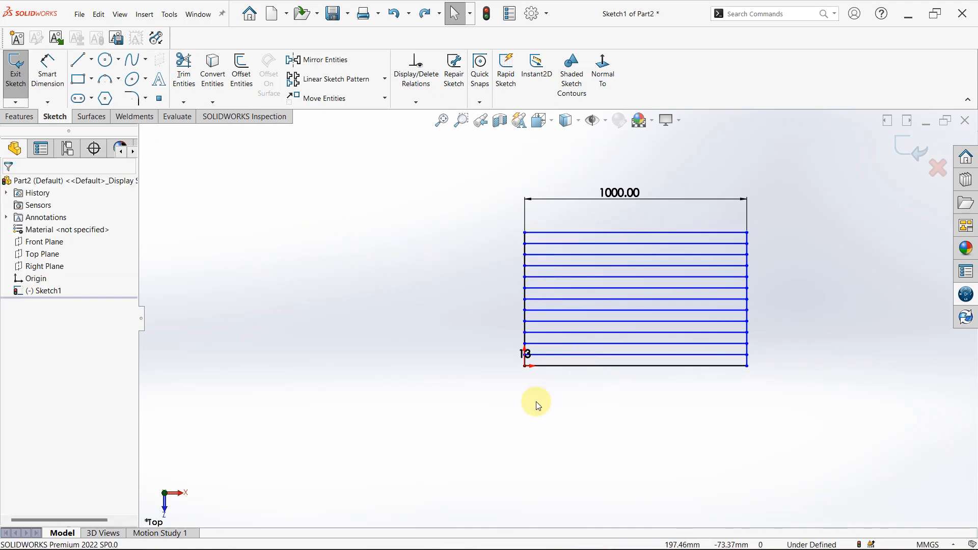
pyautogui.hotkey('ctrl', 'z')
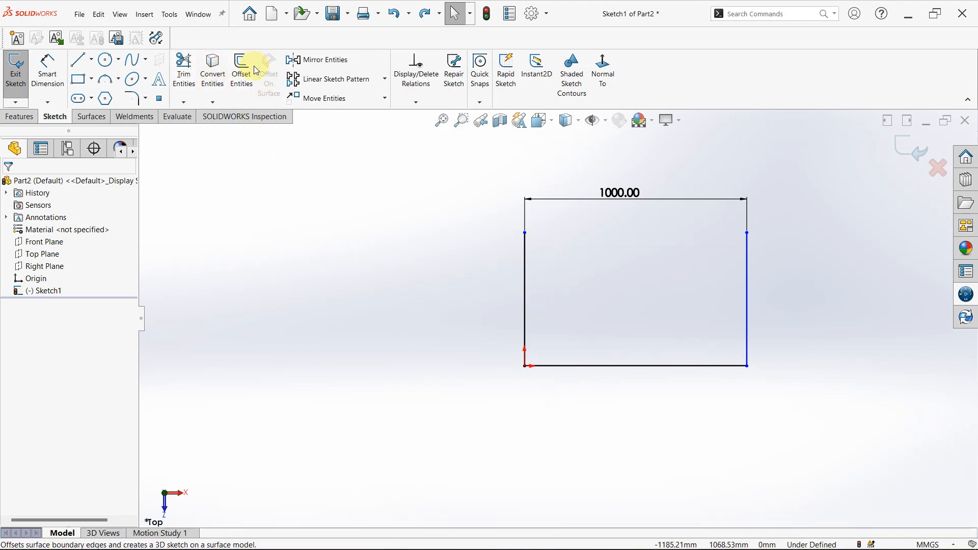
# Start a linear sketch pattern of the bottom line, replacing the X-axis direction with the right vertical line
pyautogui.click(327, 81)
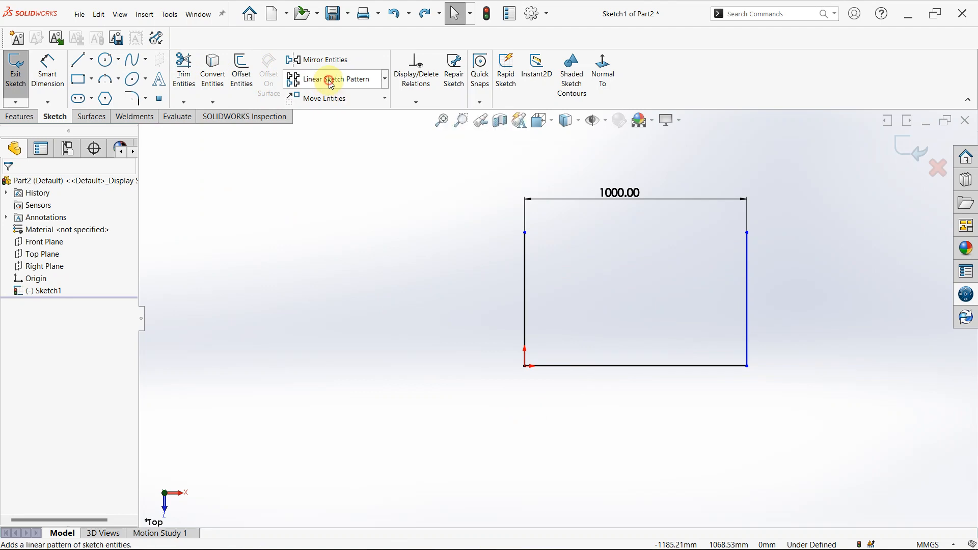
pyautogui.rightClick(50, 222)
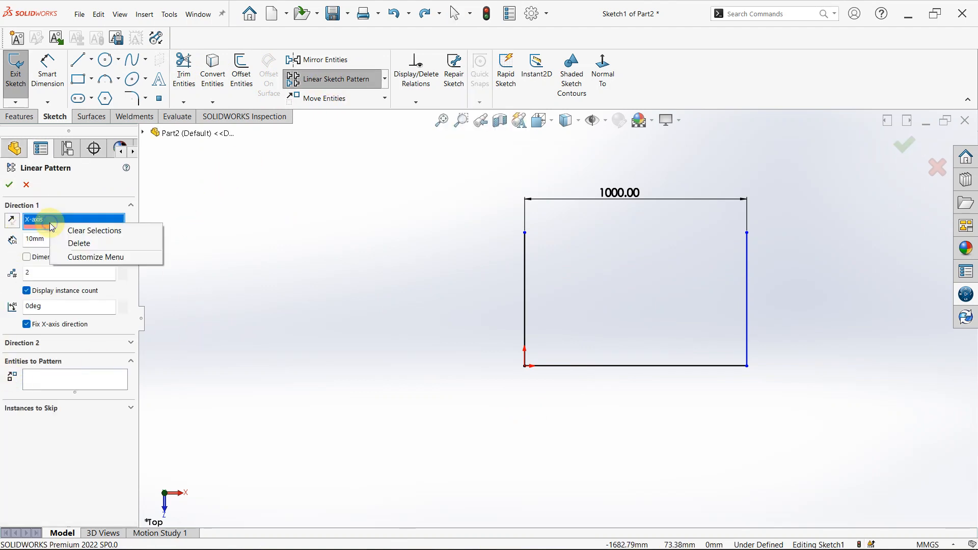
pyautogui.click(79, 229)
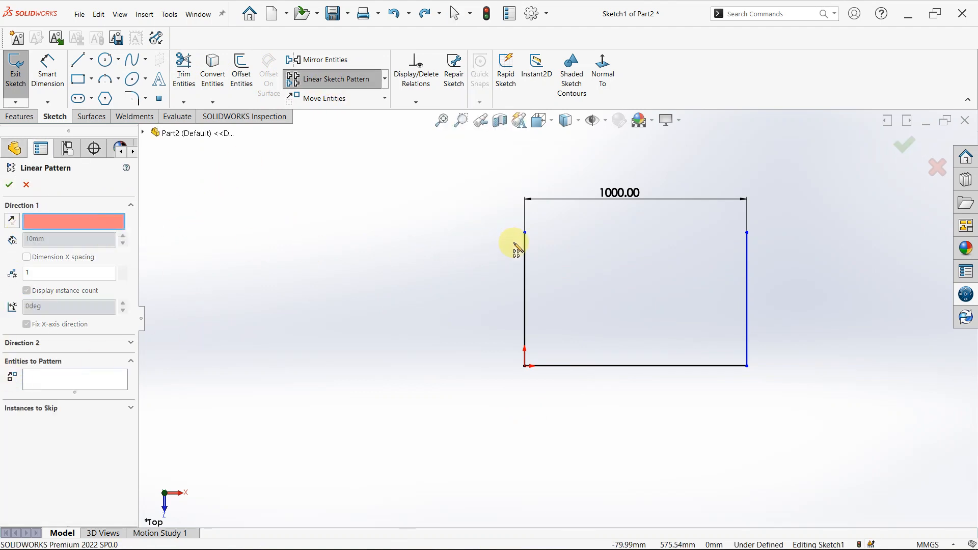
pyautogui.click(747, 273)
pyautogui.click(33, 383)
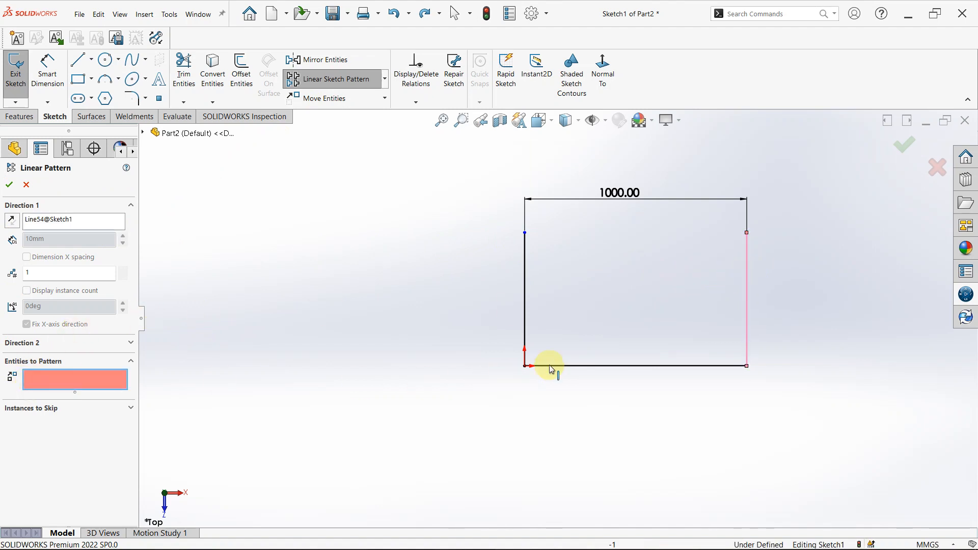
pyautogui.click(586, 367)
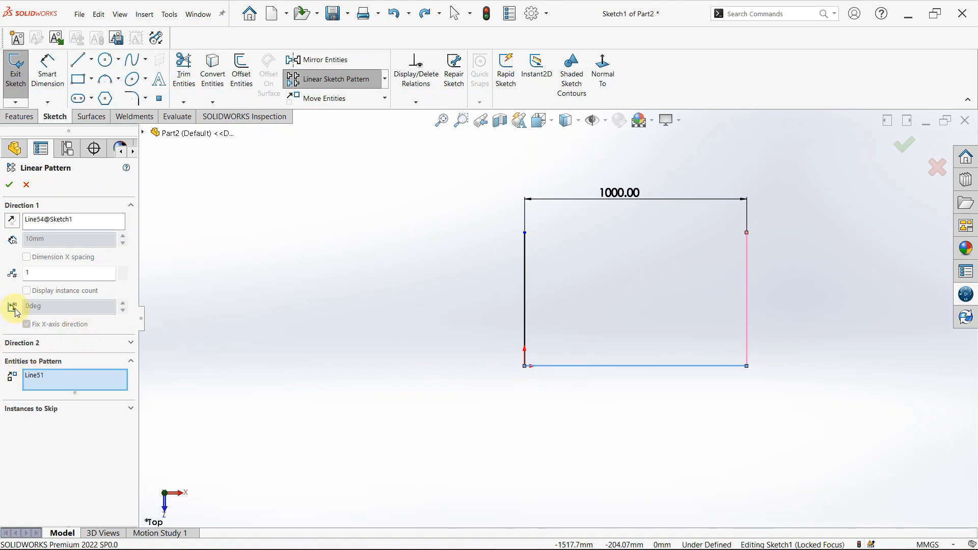
# Set the bottom line's pattern to 13 instances with a spacing of 50 mm
pyautogui.doubleClick(53, 273)
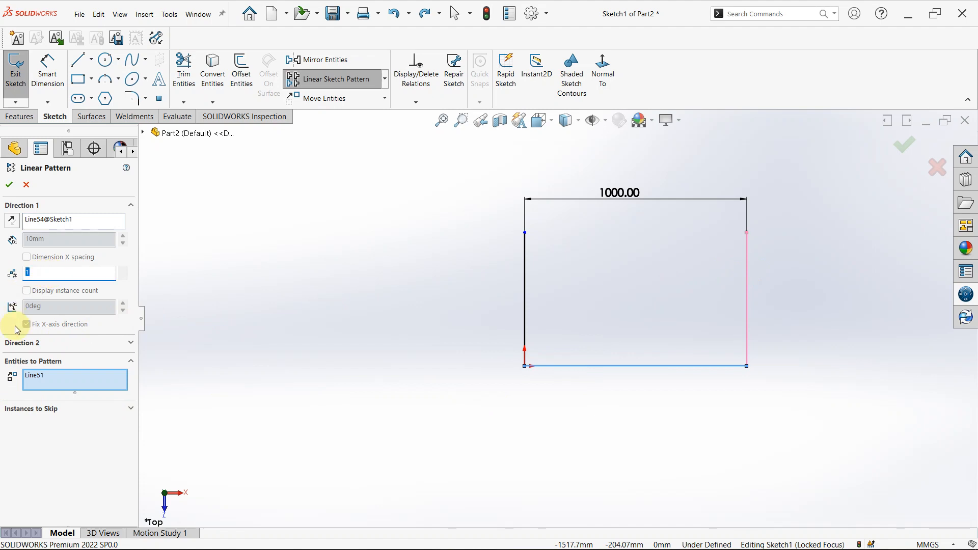
pyautogui.write('13')
pyautogui.press('Return')
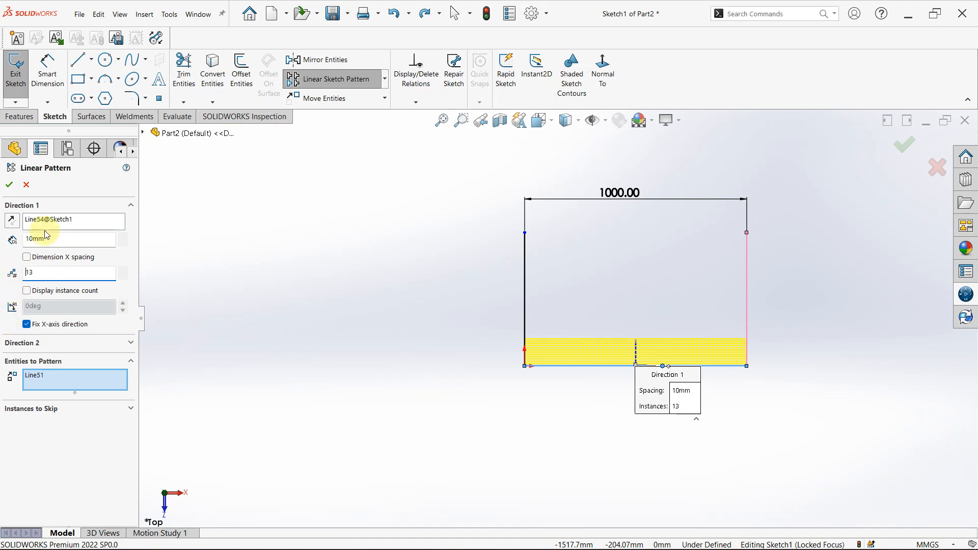
pyautogui.moveTo(59, 239); pyautogui.dragTo(2, 242)
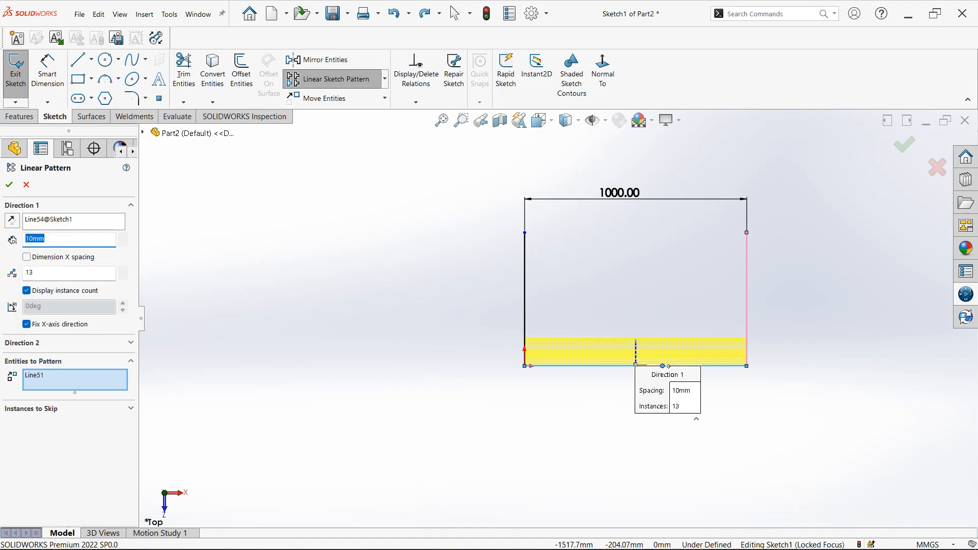
pyautogui.write('50')
pyautogui.press('Return')
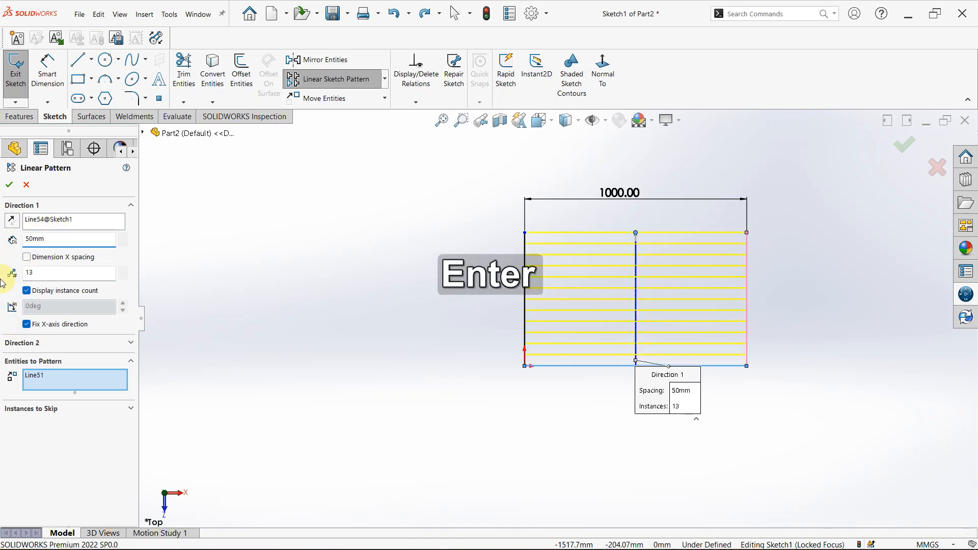
# Create the linear pattern with its spacing dimensioned, and move the spacing dimension outside the left vertical line
pyautogui.click(27, 257)
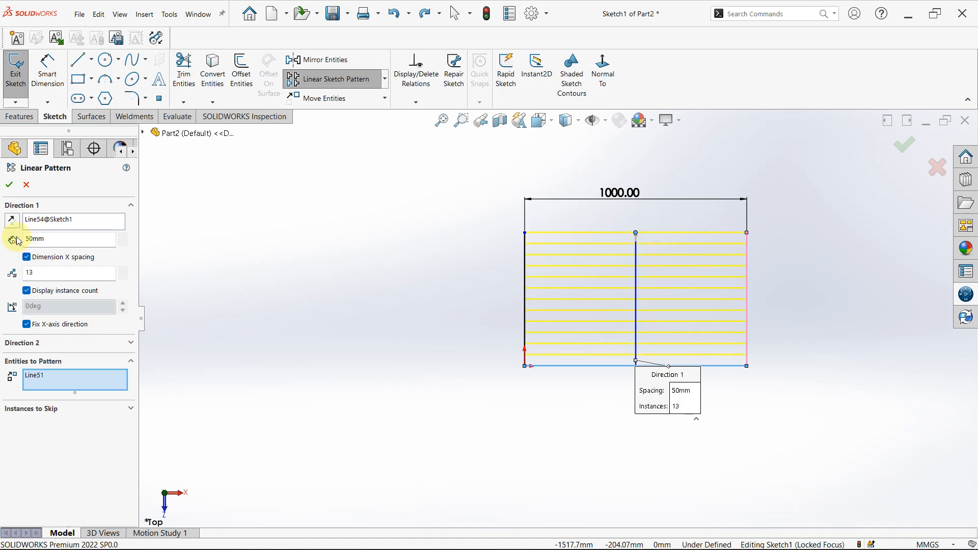
pyautogui.click(9, 188)
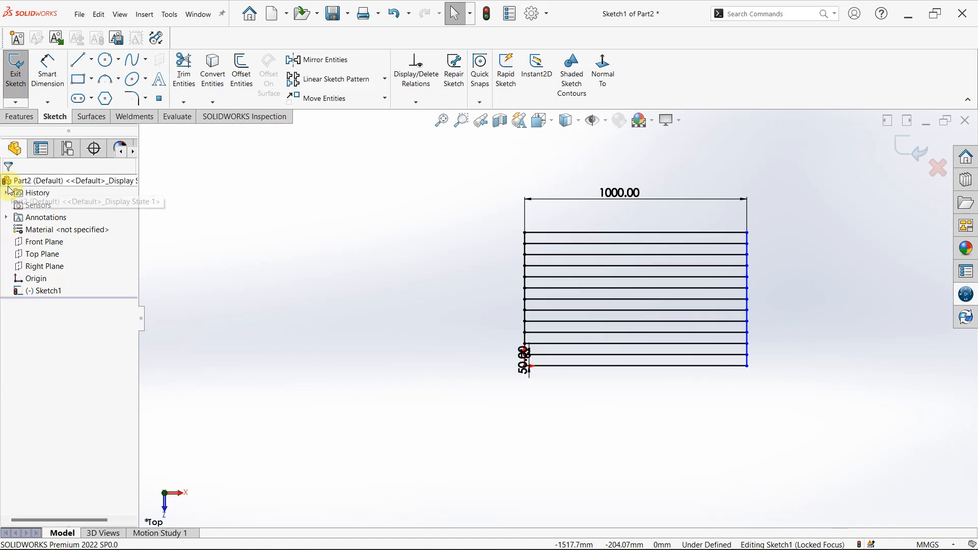
pyautogui.scroll(-5, 581, 327)
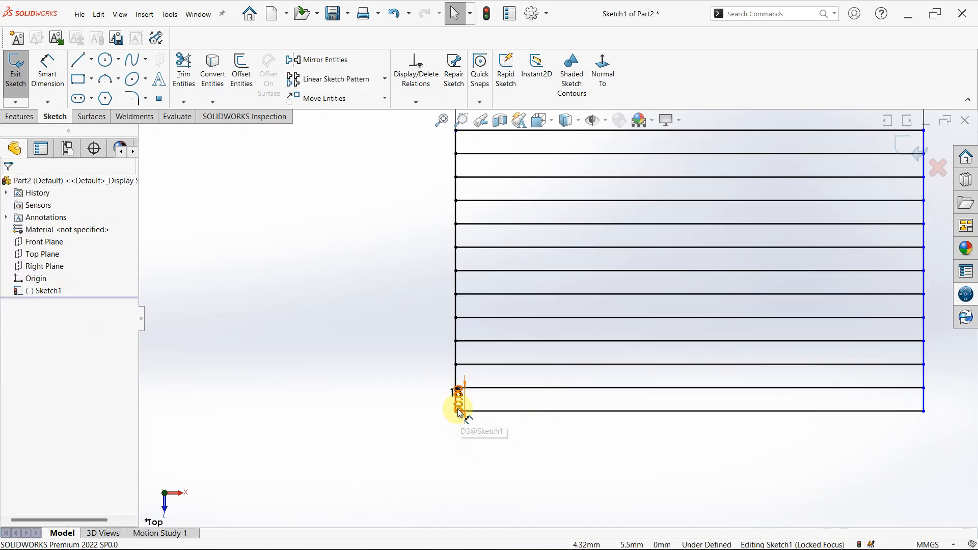
pyautogui.scroll(-3, 458, 399)
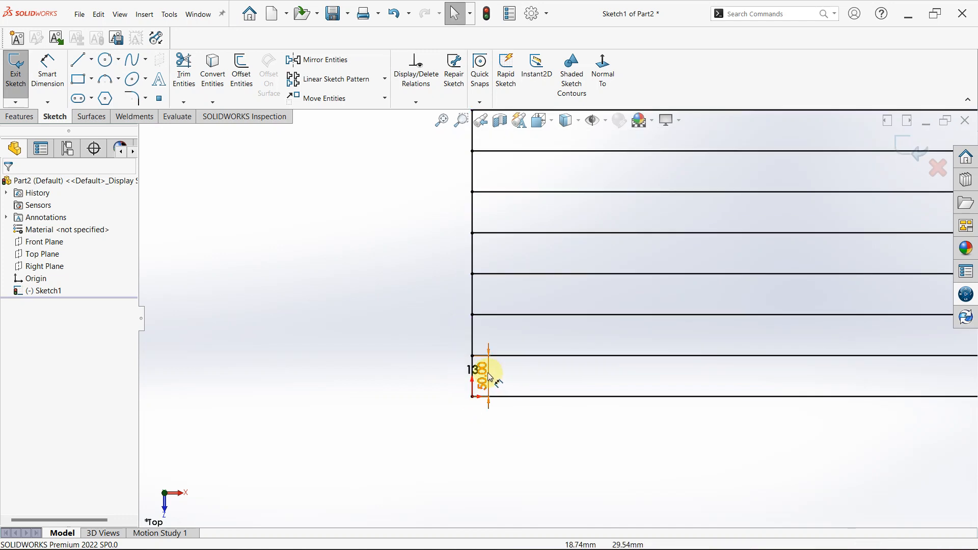
pyautogui.moveTo(479, 373); pyautogui.dragTo(419, 381)
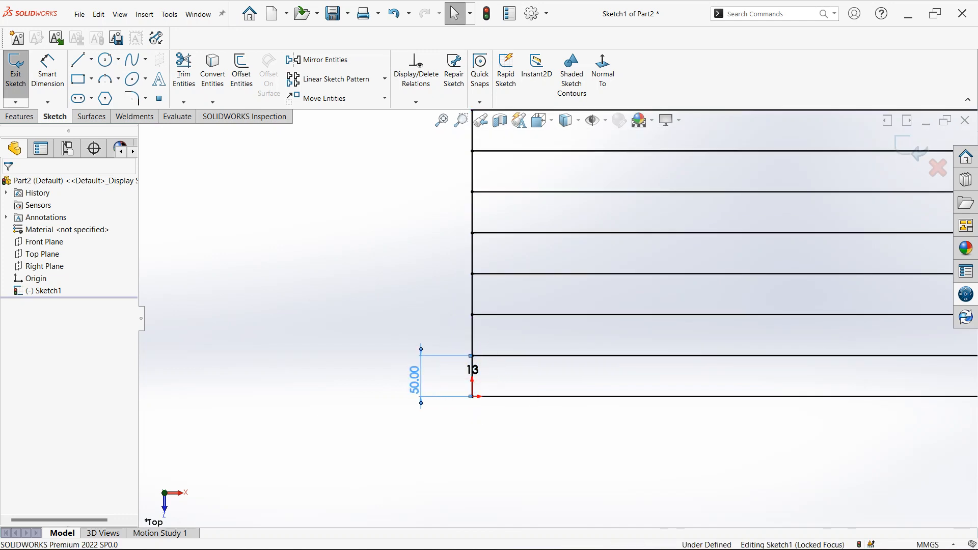
pyautogui.scroll(3, 542, 372)
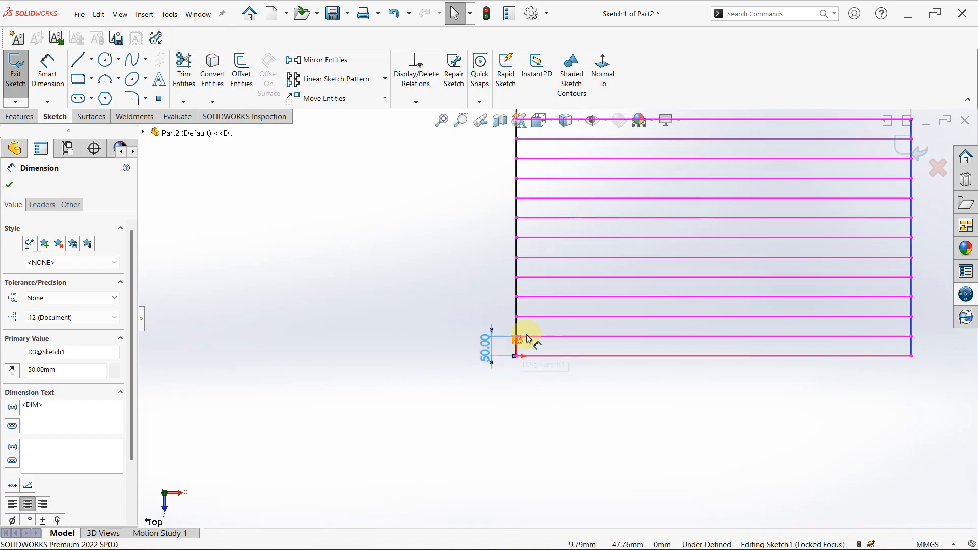
pyautogui.scroll(3, 528, 339)
pyautogui.scroll(-1, 601, 274)
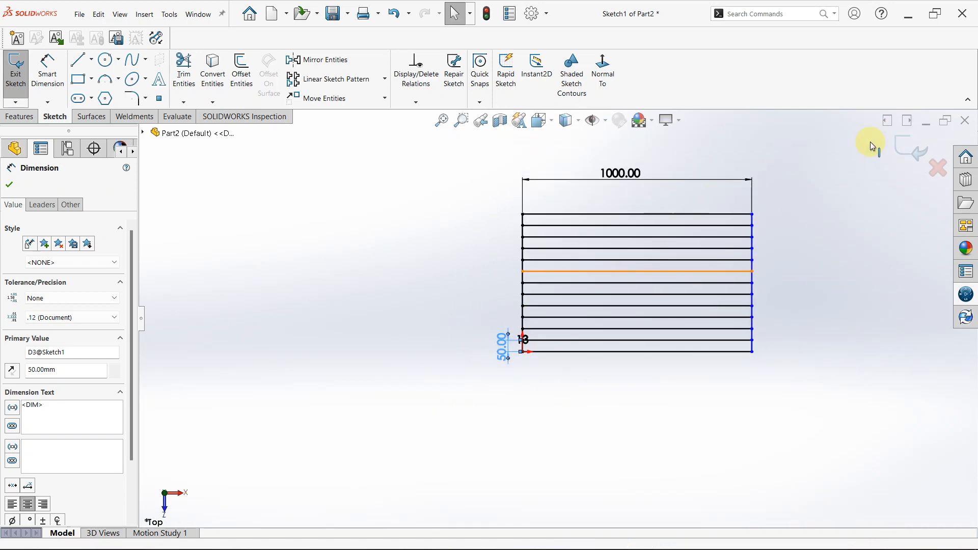
pyautogui.scroll(-1, 750, 171)
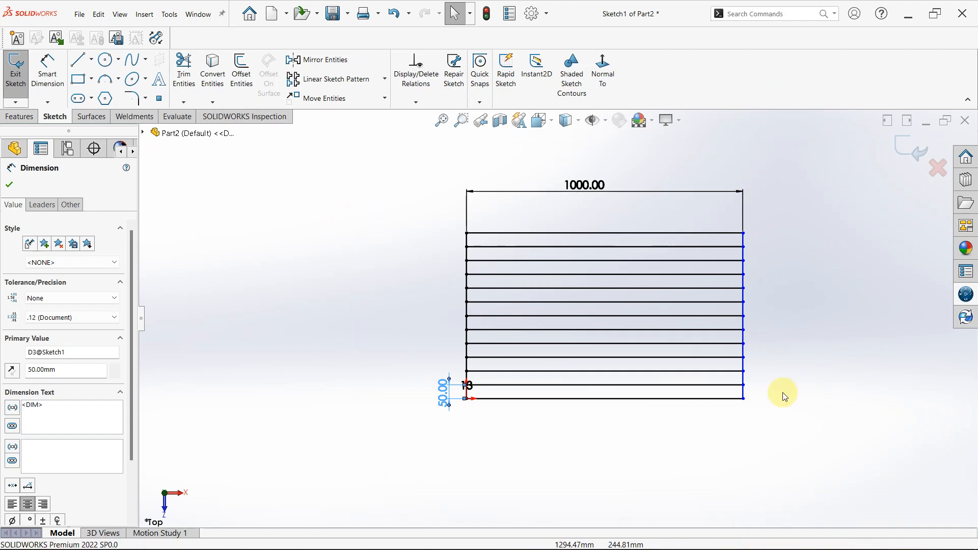
pyautogui.click(223, 259)
# Start a linear sketch pattern of the topmost line, using the bottom line as the direction instead of the X-axis
pyautogui.scroll(2, 663, 234)
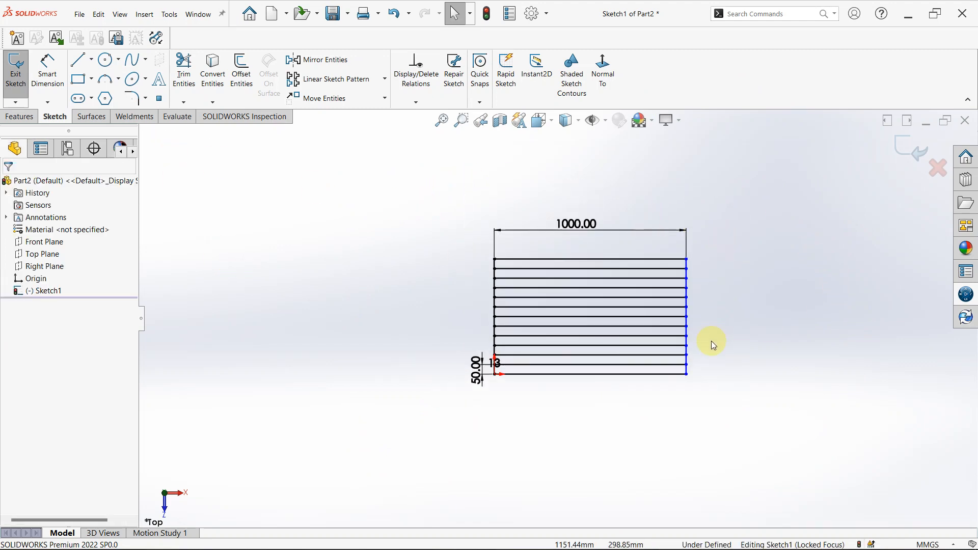
pyautogui.scroll(-1, 702, 353)
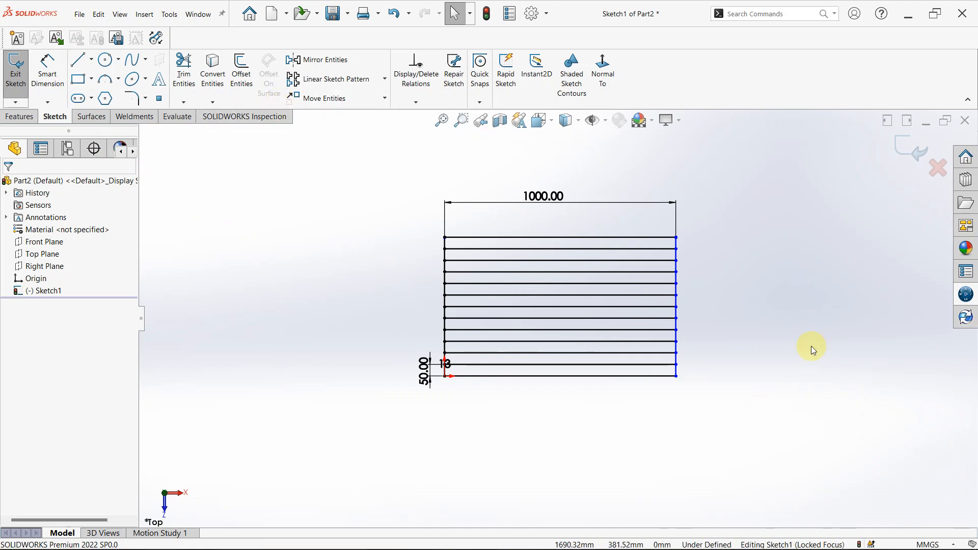
pyautogui.click(340, 86)
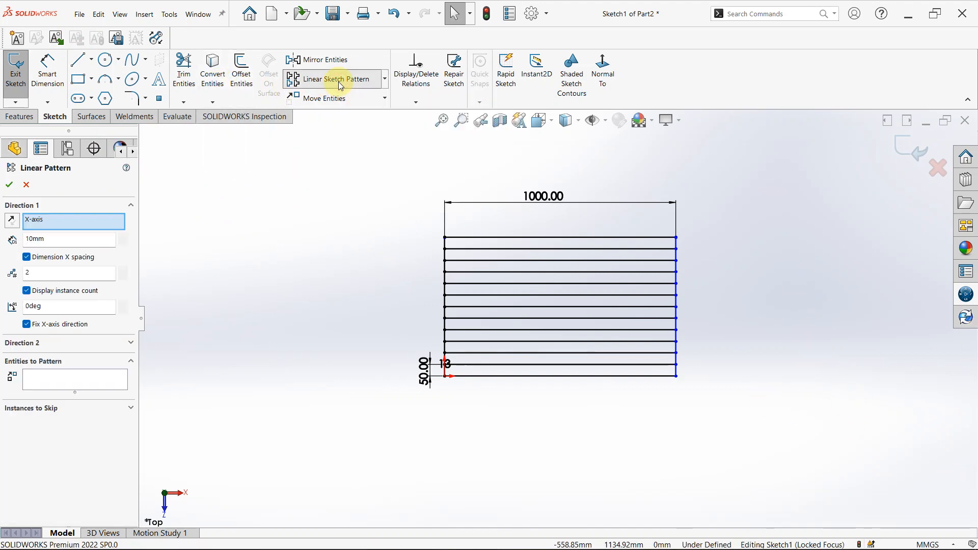
pyautogui.rightClick(106, 227)
pyautogui.click(120, 230)
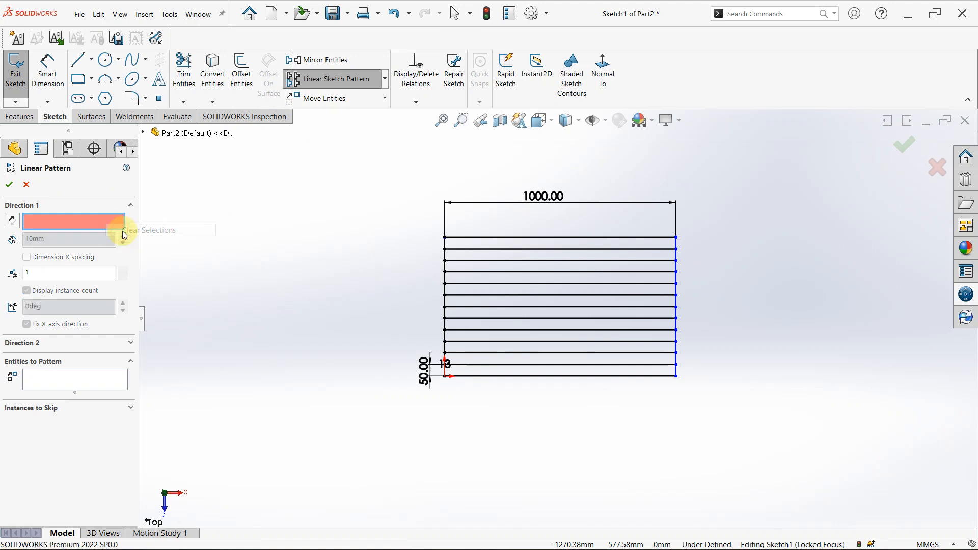
pyautogui.click(494, 376)
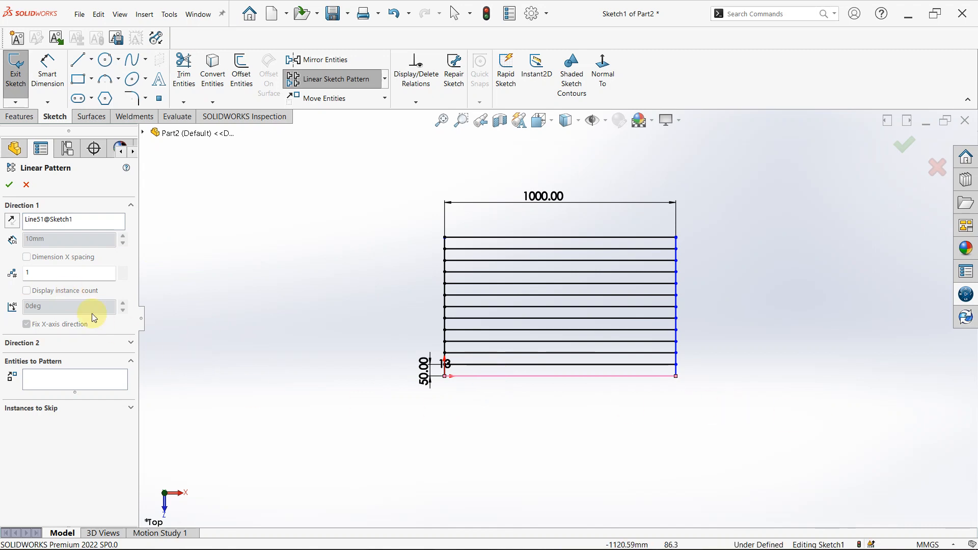
pyautogui.click(78, 385)
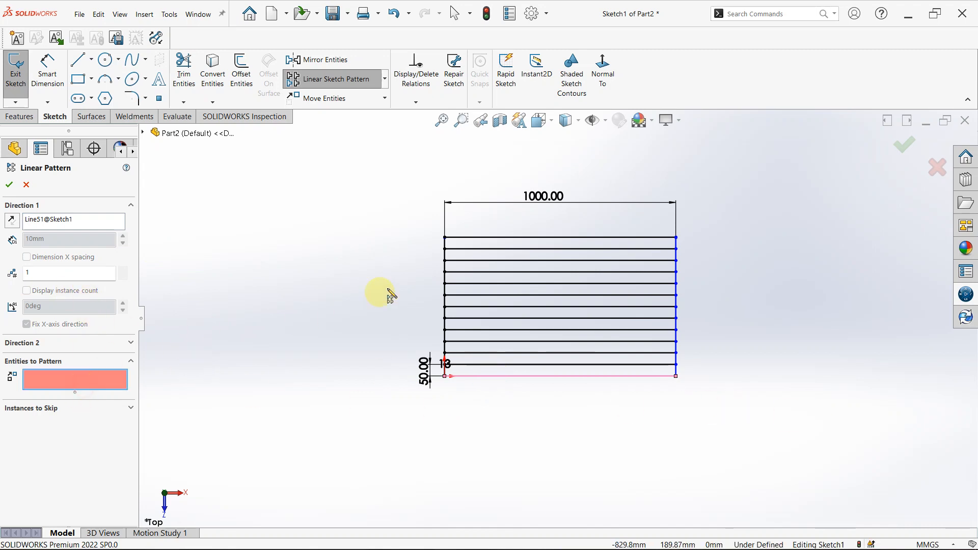
pyautogui.click(552, 237)
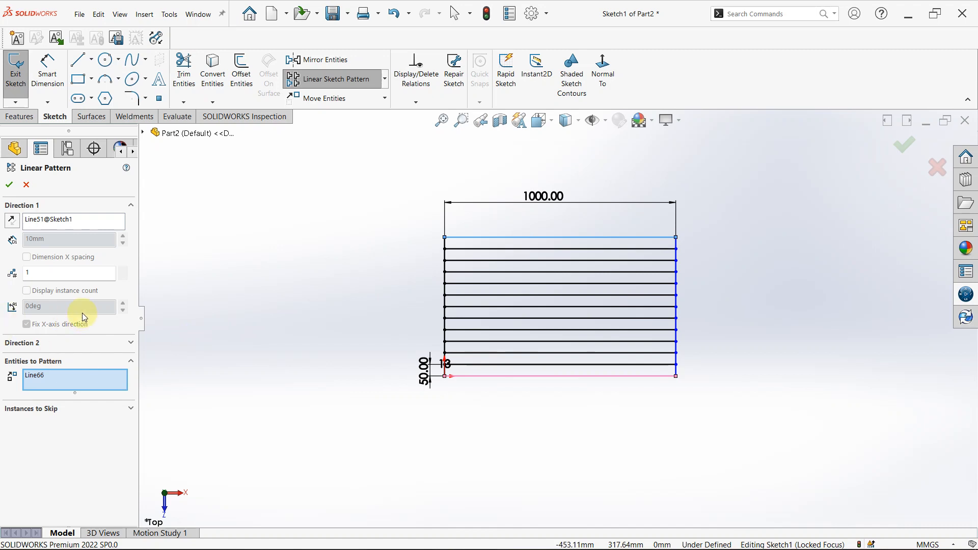
# Set the topmost line's linear pattern to 2 instances
pyautogui.doubleClick(61, 272)
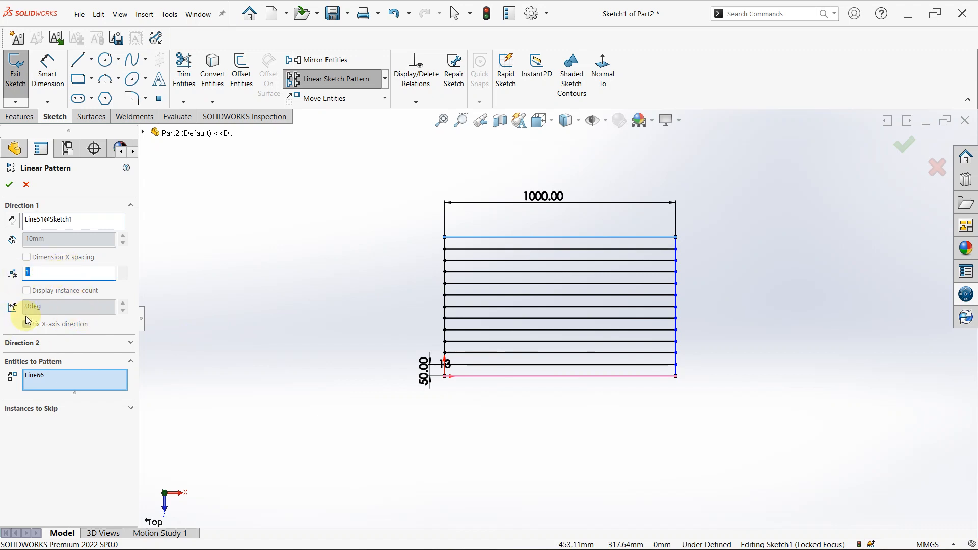
pyautogui.write('2')
pyautogui.press('Return')
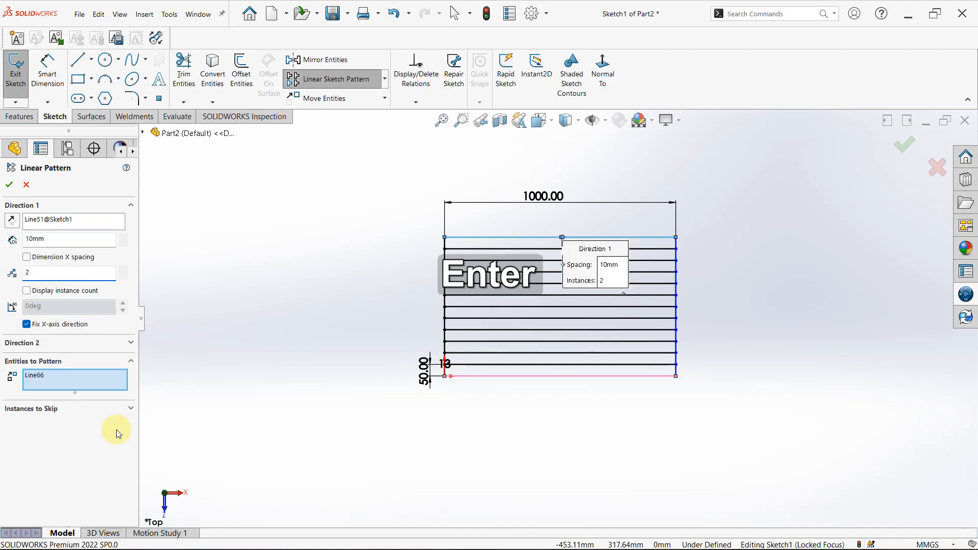
pyautogui.press('Return')
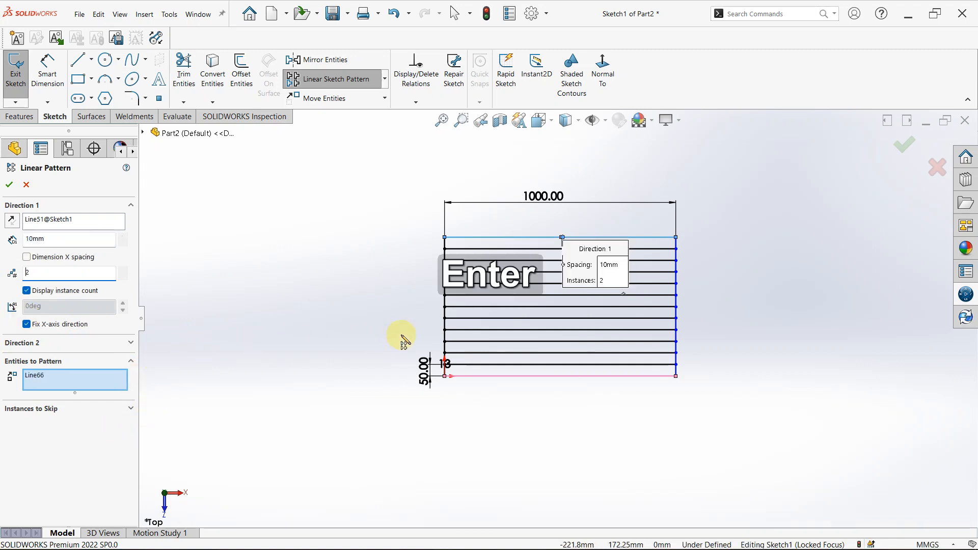
pyautogui.scroll(-4, 593, 271)
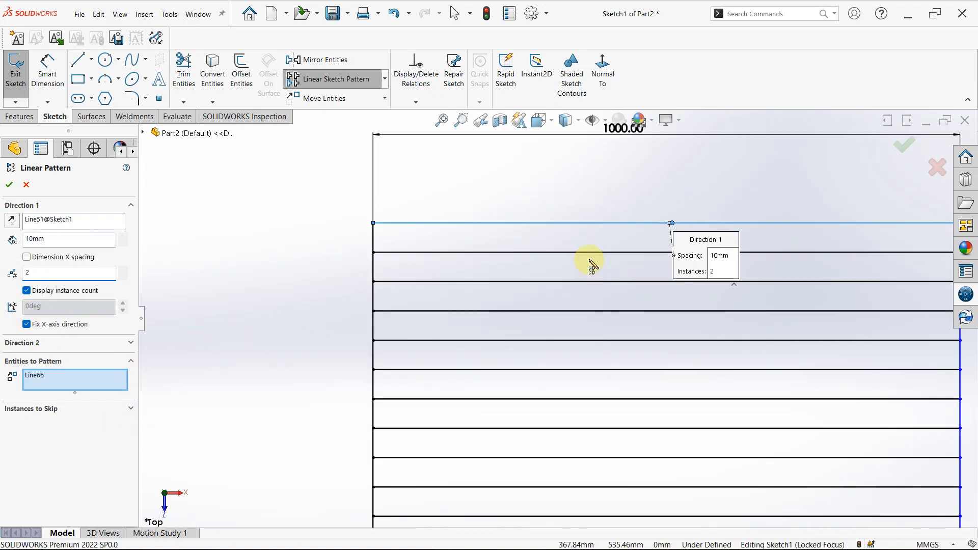
pyautogui.scroll(3, 589, 260)
# Set the topmost line's pattern spacing to 1000 mm and check where the preview copy meets the right vertical line
pyautogui.moveTo(95, 239); pyautogui.dragTo(1, 240)
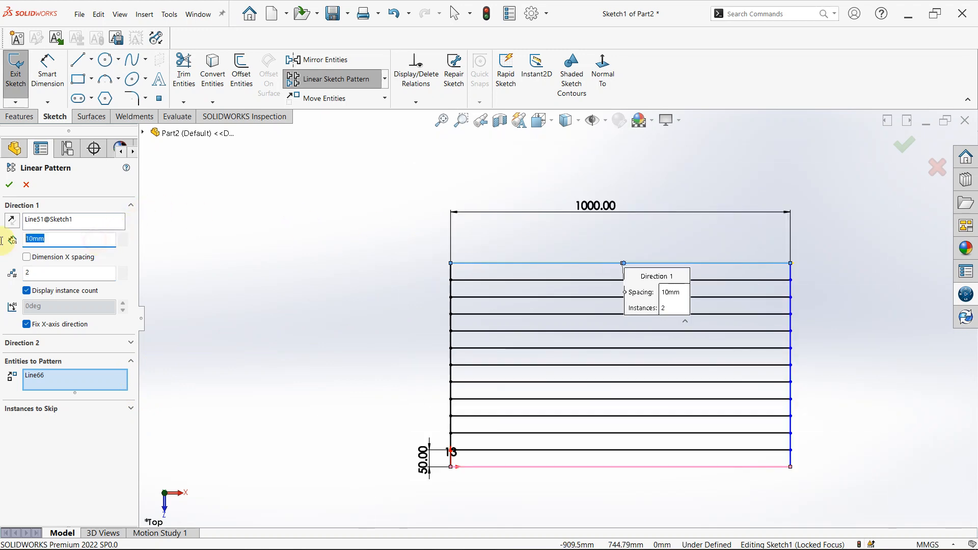
pyautogui.write('2')
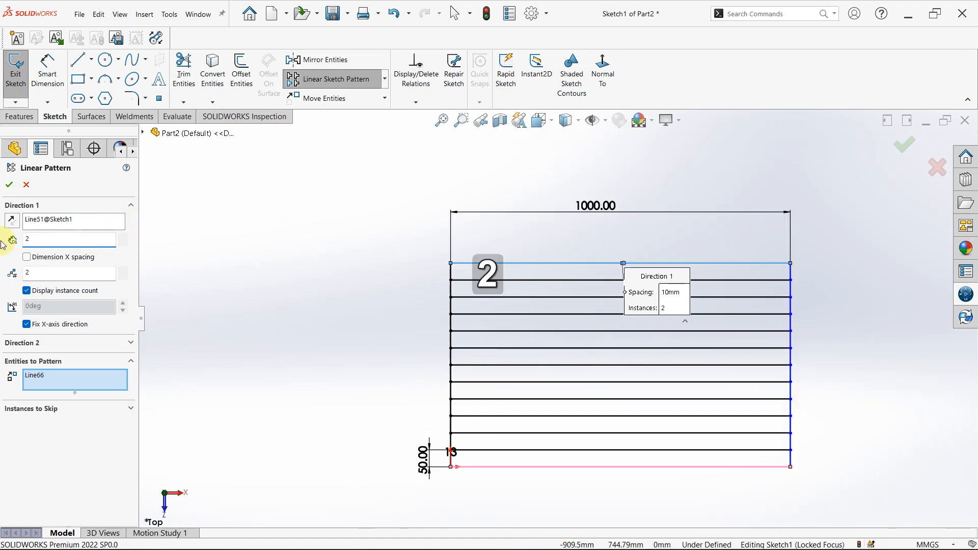
pyautogui.press('BackSpace')
pyautogui.write('1')
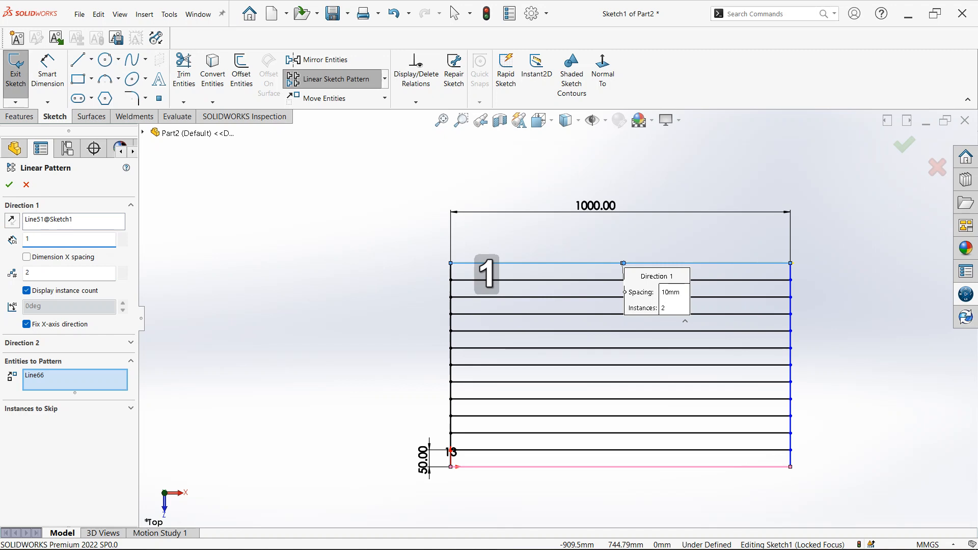
pyautogui.write('000')
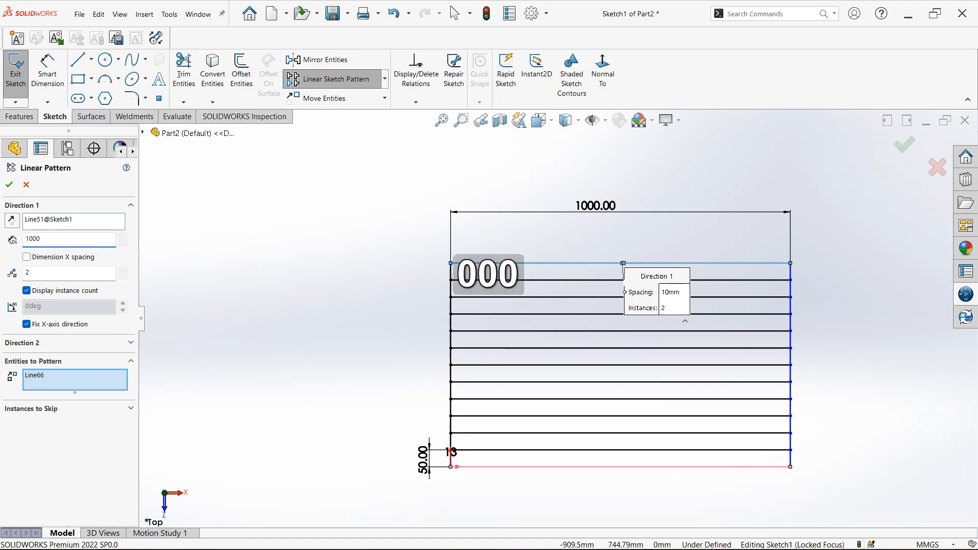
pyautogui.press('Return')
pyautogui.scroll(5, 559, 316)
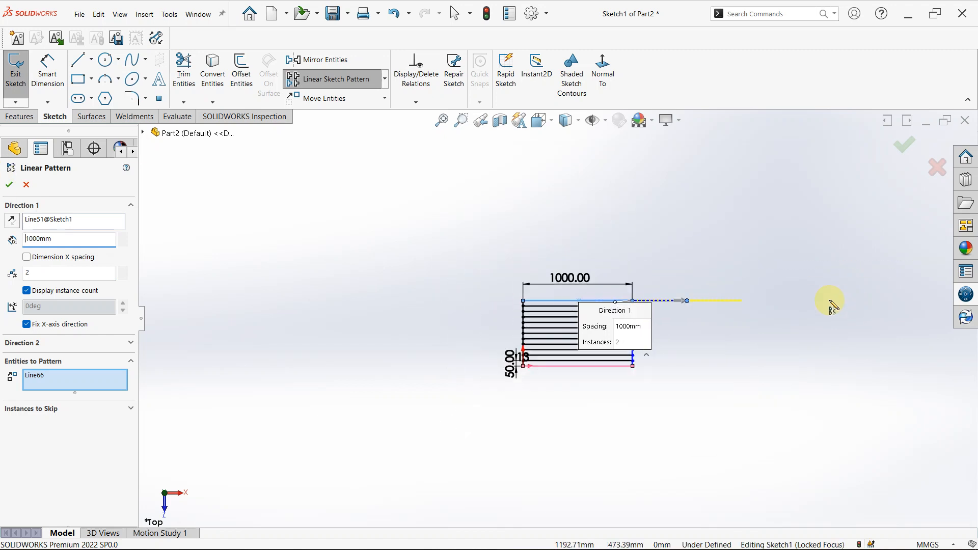
pyautogui.scroll(-3, 710, 319)
pyautogui.scroll(-3, 596, 298)
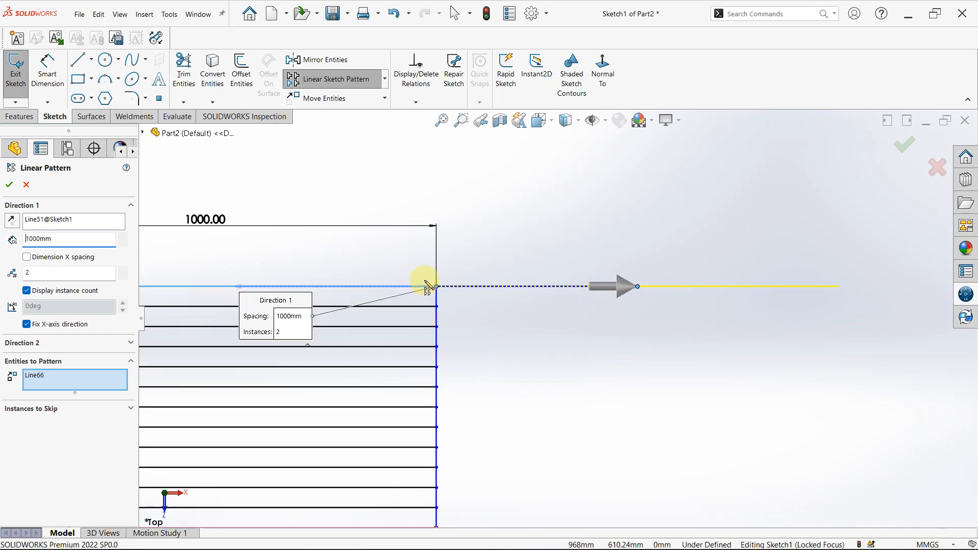
pyautogui.scroll(3, 497, 288)
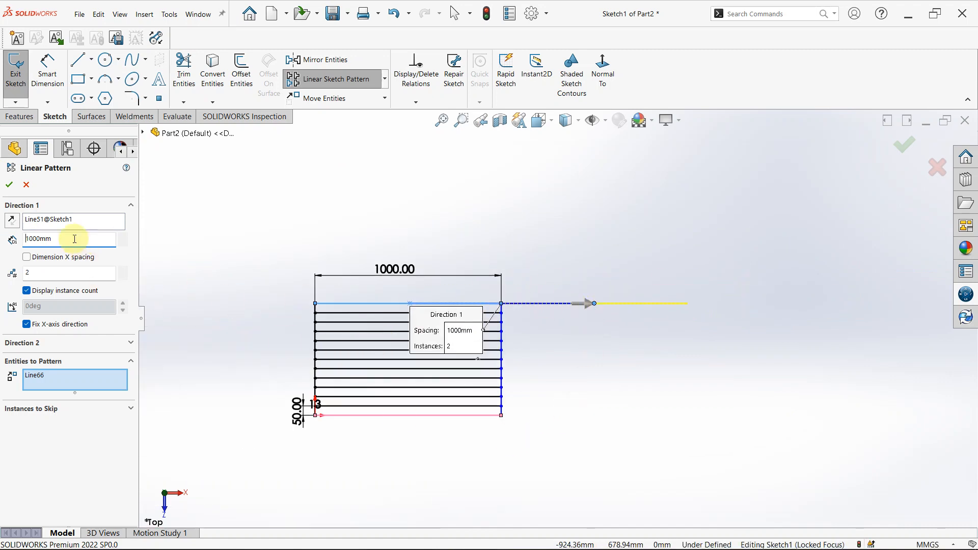
# Reverse the pattern direction so the topmost line's copy extends left of the rectangle, and create the linear pattern
pyautogui.click(16, 220)
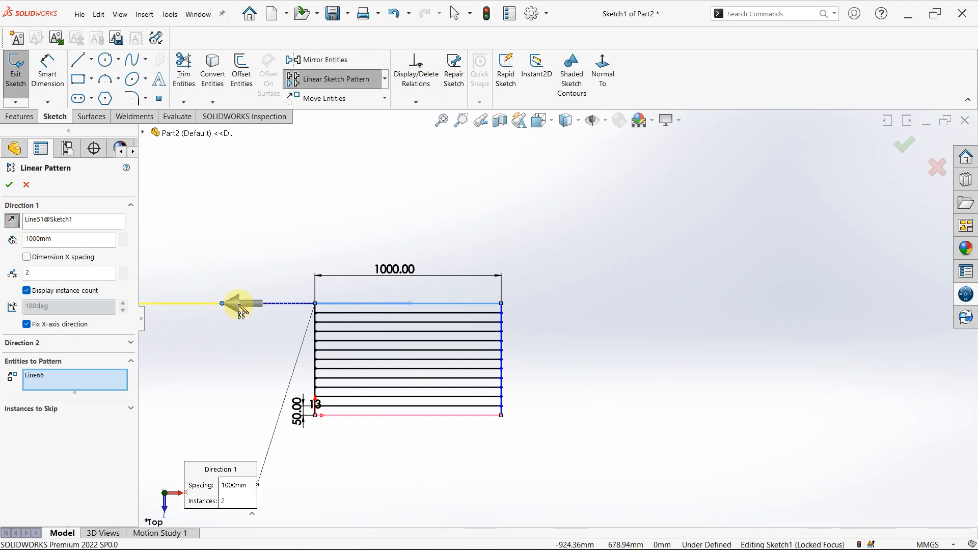
pyautogui.scroll(2, 346, 312)
pyautogui.scroll(-1, 346, 313)
pyautogui.scroll(-1, 346, 312)
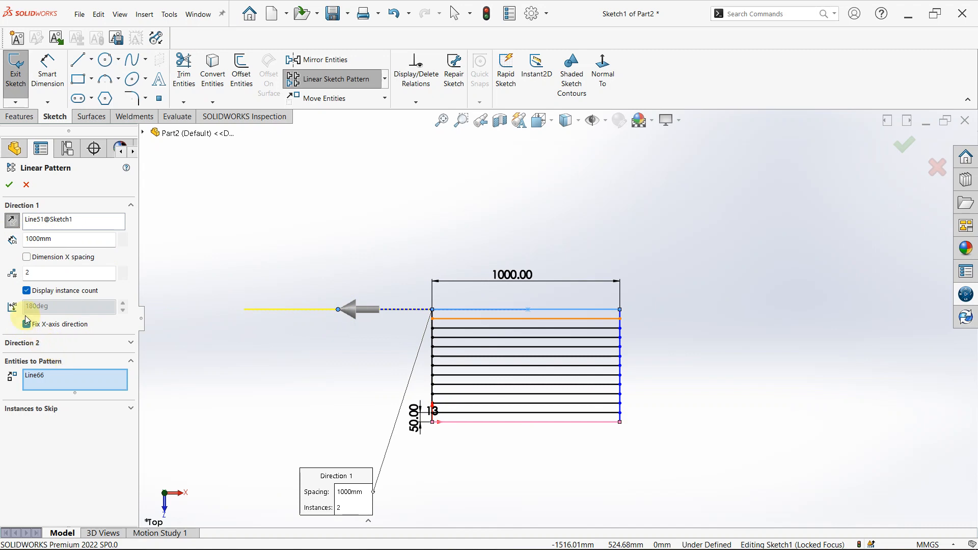
pyautogui.click(10, 186)
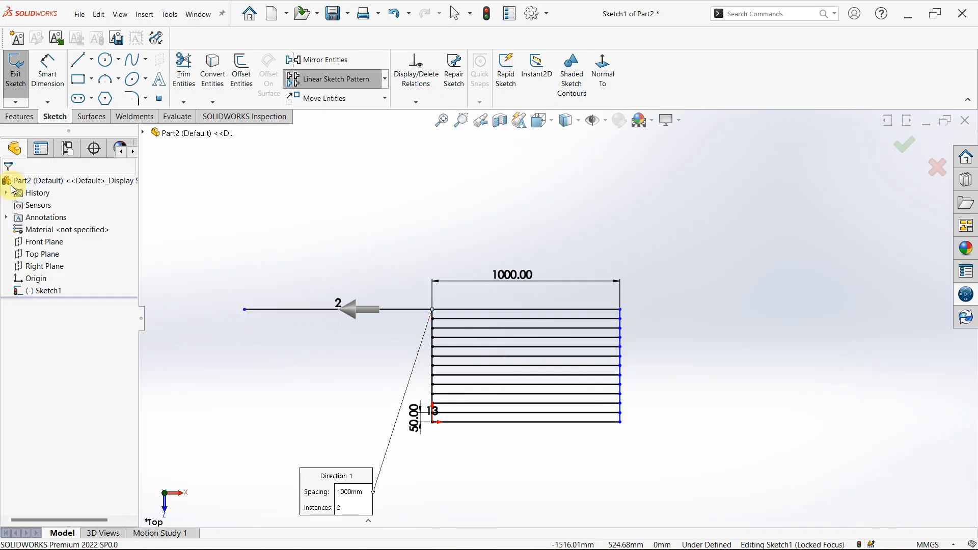
# Select the copied line left of the rectangle to check it, and move its instance count label clear above the line
pyautogui.click(412, 312)
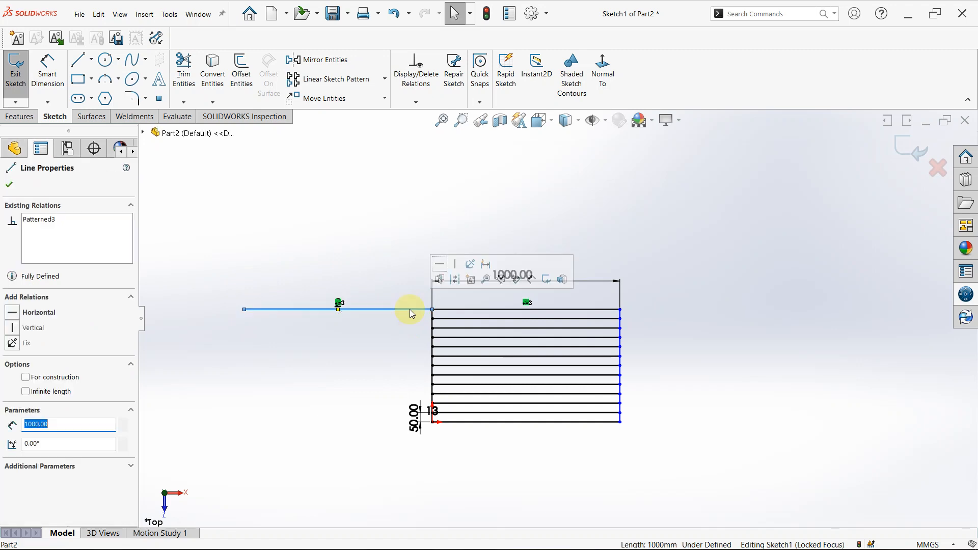
pyautogui.click(389, 371)
pyautogui.moveTo(342, 306); pyautogui.dragTo(338, 284)
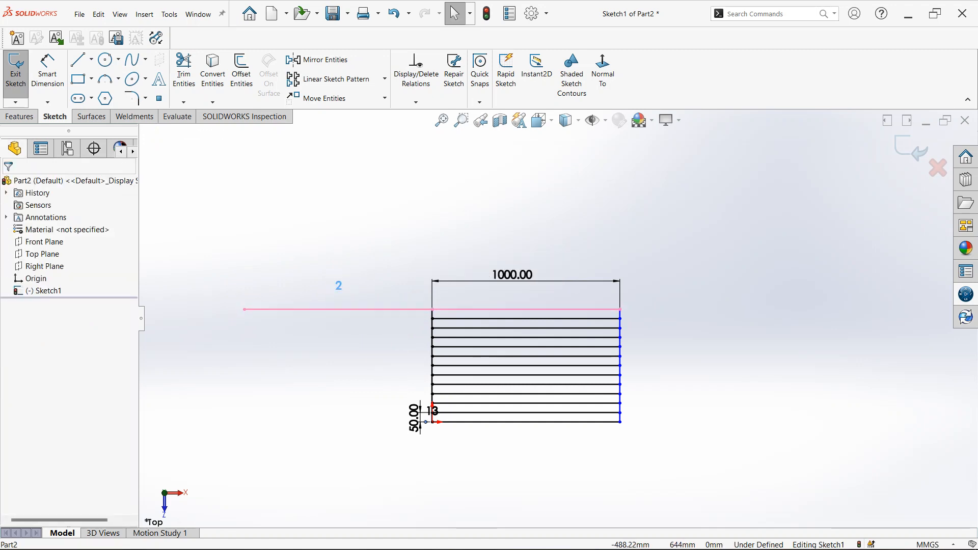
pyautogui.click(354, 373)
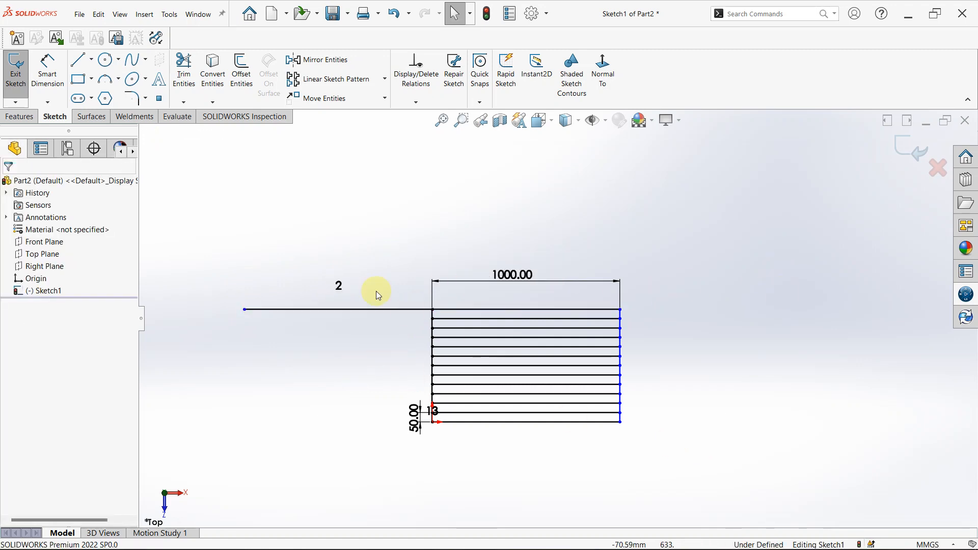
pyautogui.scroll(-3, 341, 352)
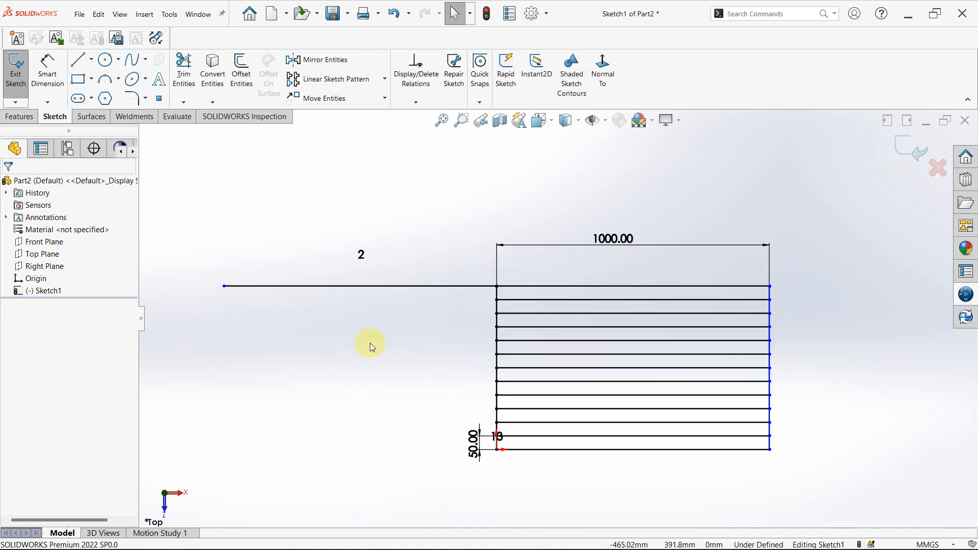